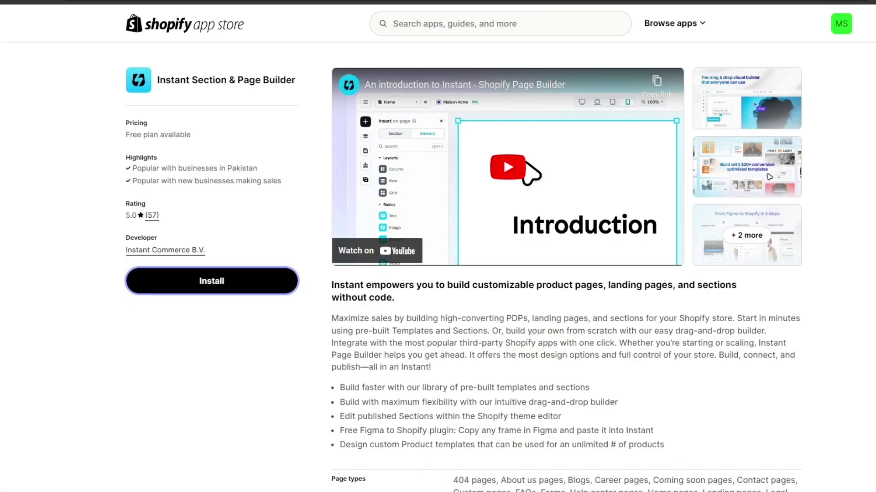
# Step: Review the Instant app listing in the Shopify App Store
pyautogui.moveTo(109, 76); pyautogui.dragTo(255, 82)
pyautogui.click(260, 81)
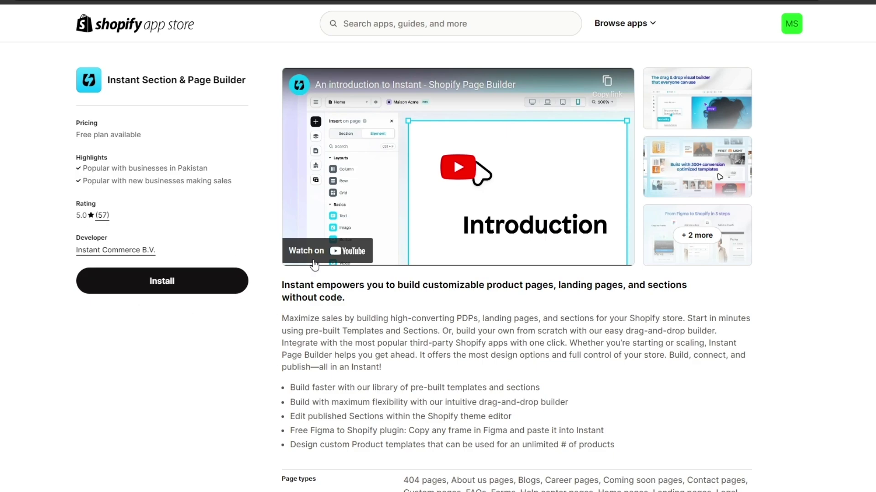
pyautogui.scroll(-2, 573, 251)
pyautogui.scroll(2, 573, 251)
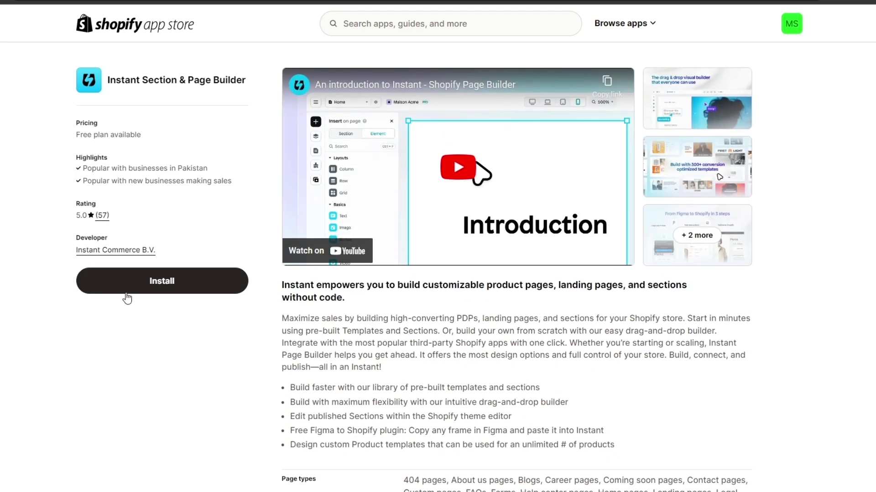
# Step: Install Instant and approve its access to store and personal data
pyautogui.click(156, 291)
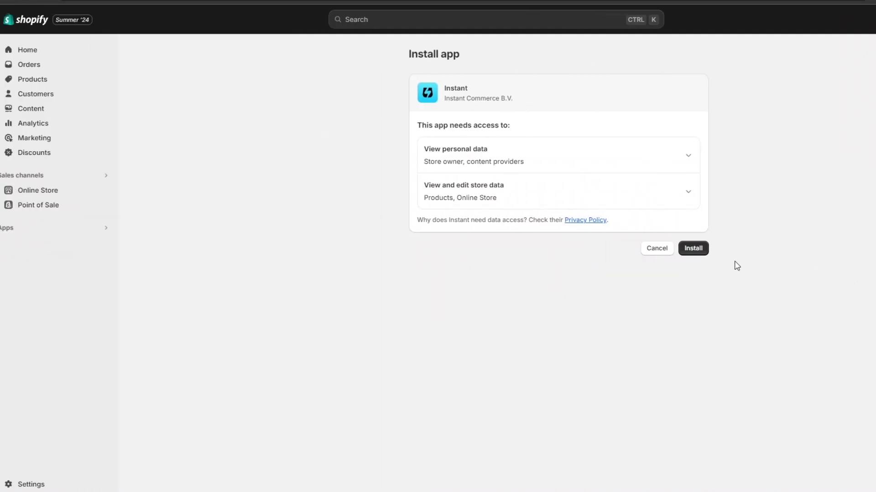
pyautogui.click(694, 249)
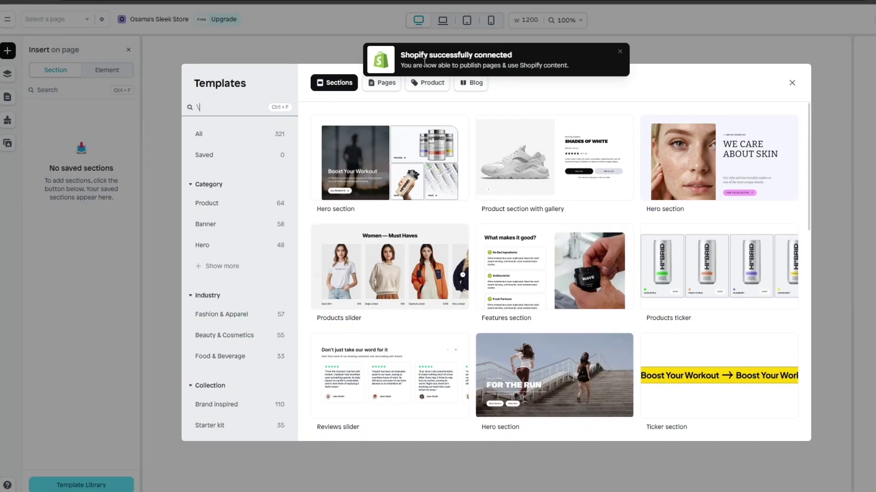
pyautogui.write('\\')
pyautogui.moveTo(340, 56); pyautogui.dragTo(447, 56)
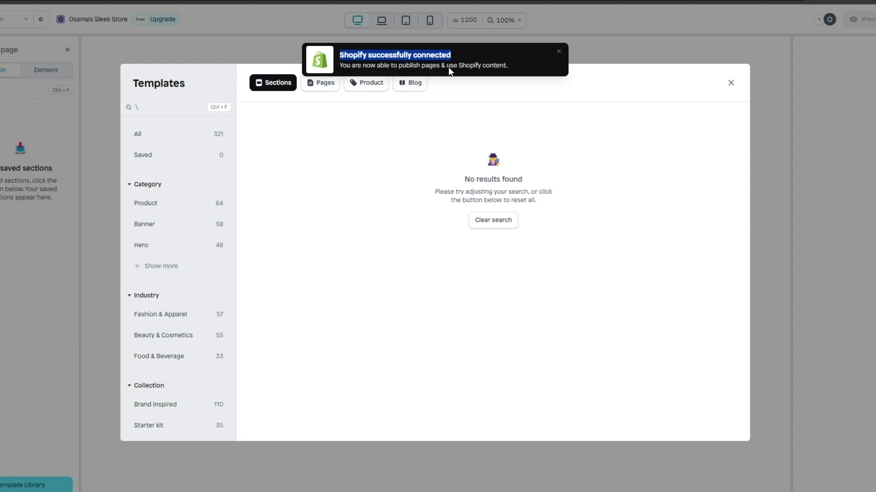
# Step: Clear the search to show all 321 section templates, browse them, and close the library
pyautogui.click(379, 165)
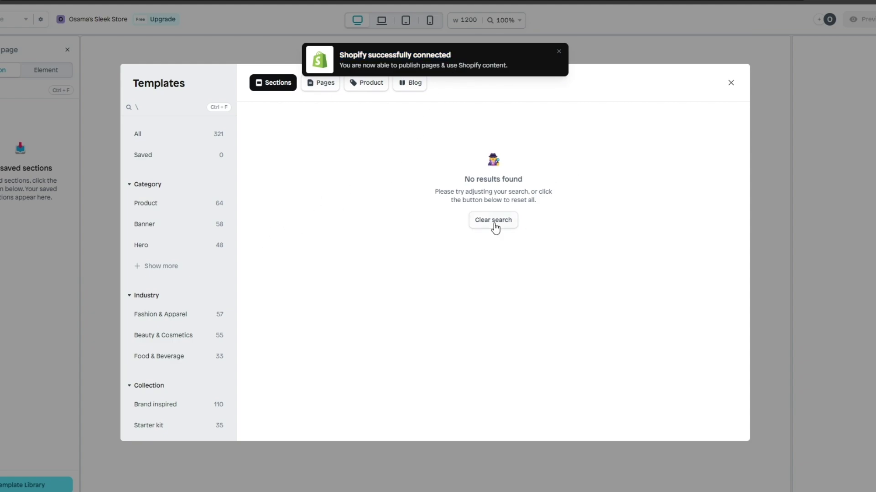
pyautogui.click(214, 137)
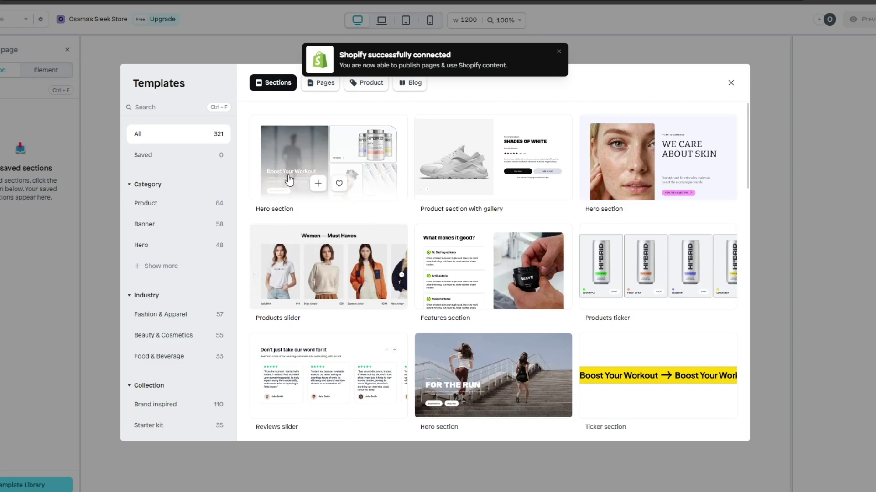
pyautogui.scroll(-2, 559, 284)
pyautogui.scroll(-4, 559, 284)
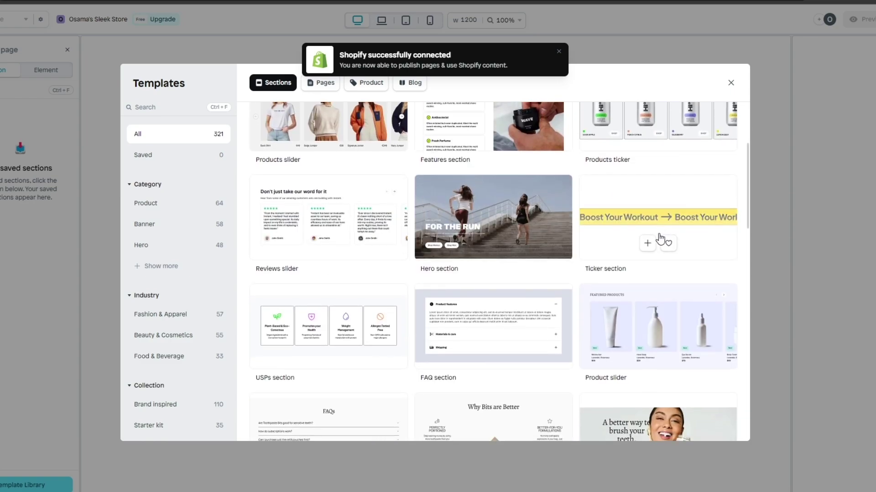
pyautogui.scroll(-3, 522, 214)
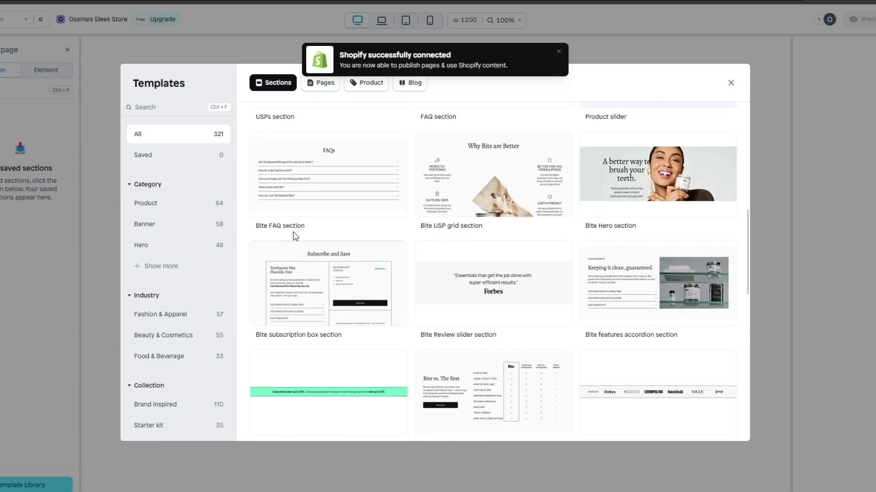
pyautogui.scroll(8, 358, 223)
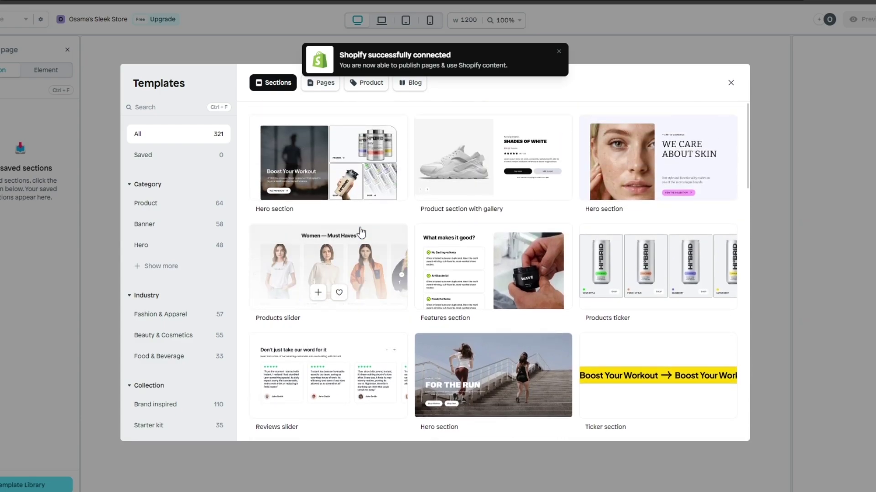
pyautogui.moveTo(477, 201)
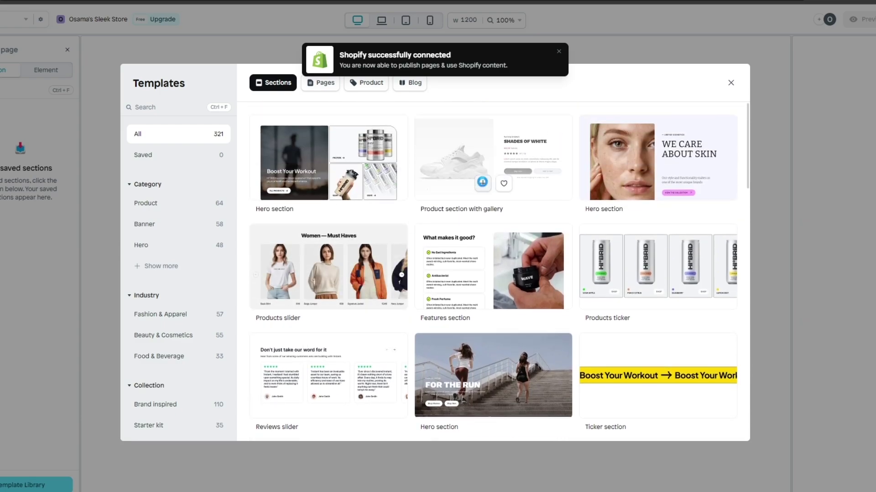
pyautogui.click(483, 185)
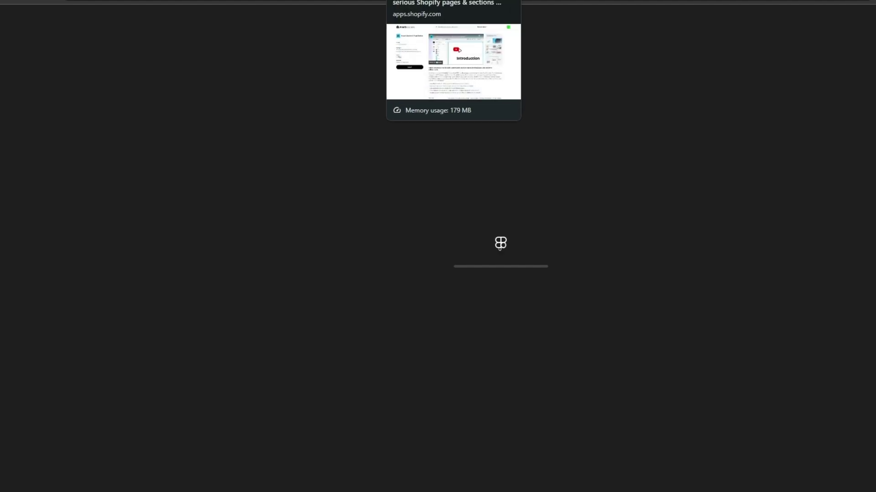
# Step: Switch to the Instant homepage tab and dismiss the 'Shopify successfully connected' toast
pyautogui.click(433, 2)
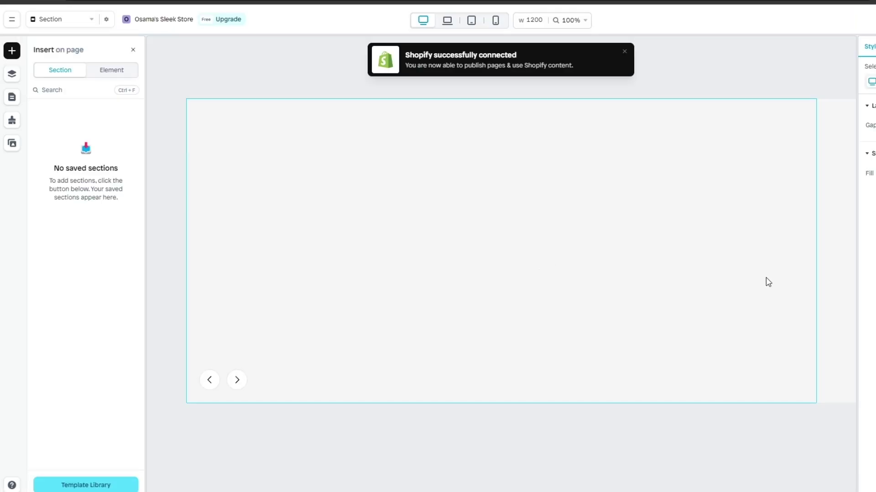
pyautogui.click(625, 51)
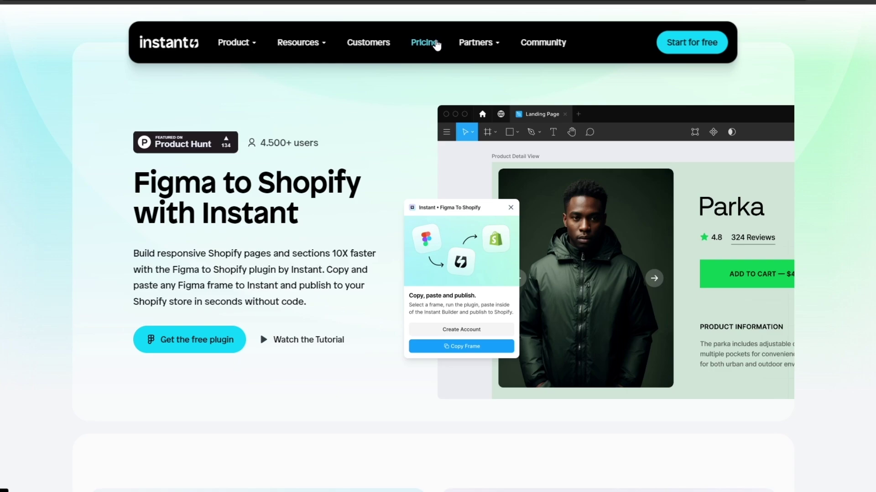
# Step: Open the Instant pricing page and read the Free plan's 'free forever' terms
pyautogui.click(436, 45)
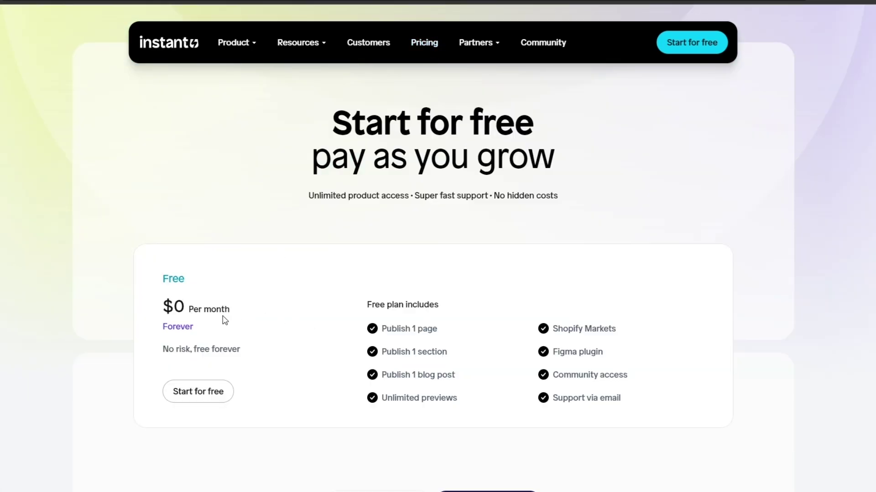
pyautogui.moveTo(188, 310); pyautogui.dragTo(230, 310)
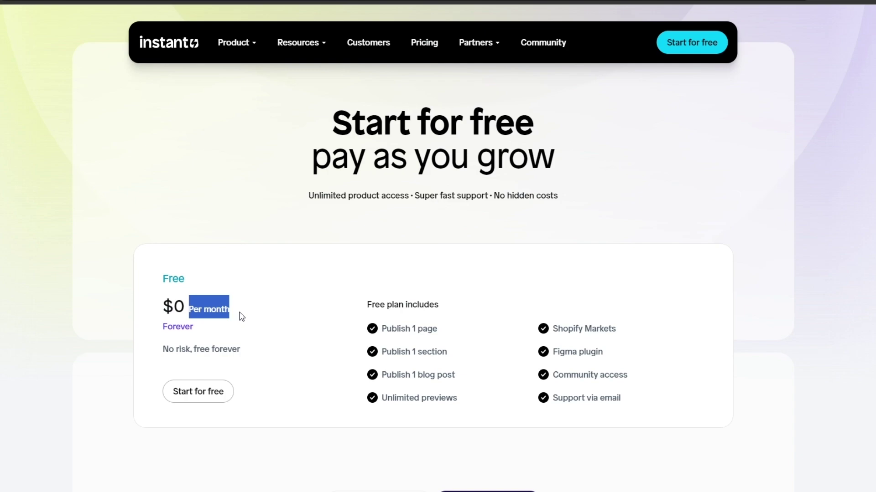
pyautogui.moveTo(160, 328); pyautogui.dragTo(224, 328)
pyautogui.moveTo(162, 349); pyautogui.dragTo(254, 349)
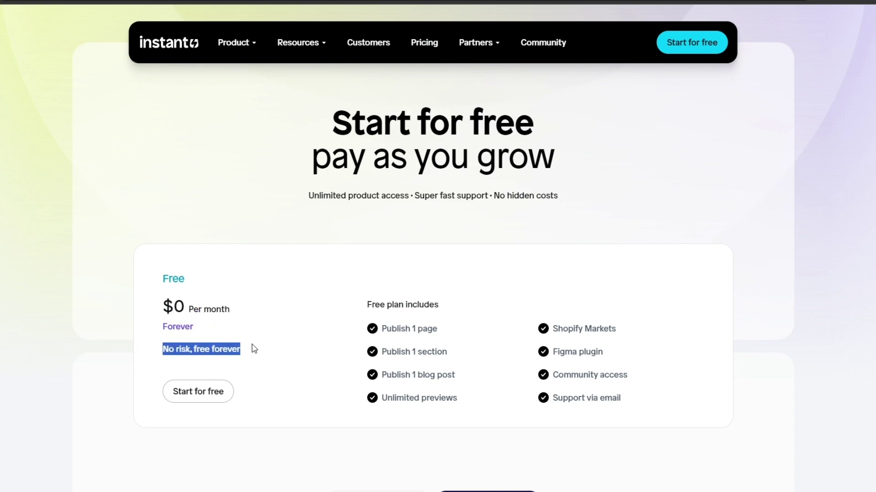
pyautogui.click(256, 349)
# Step: Scroll through the plan cards and review the Free plan features, such as Publish 1 page
pyautogui.scroll(-2, 369, 307)
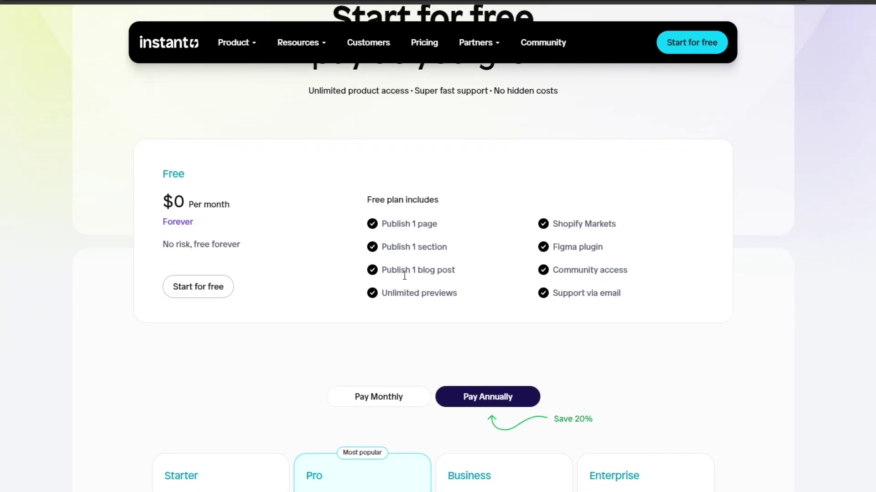
pyautogui.scroll(-4, 542, 253)
pyautogui.scroll(-3, 350, 344)
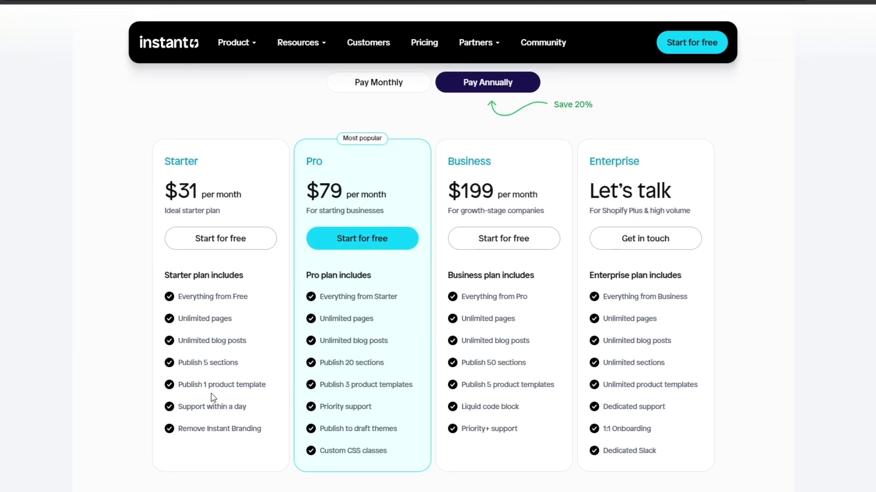
pyautogui.scroll(5, 211, 397)
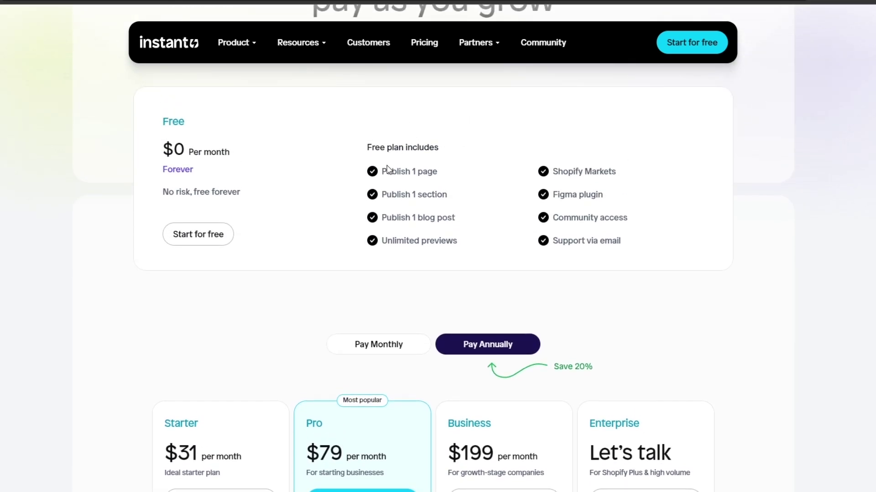
pyautogui.moveTo(382, 171); pyautogui.dragTo(484, 239)
pyautogui.click(559, 228)
pyautogui.moveTo(553, 170); pyautogui.dragTo(650, 256)
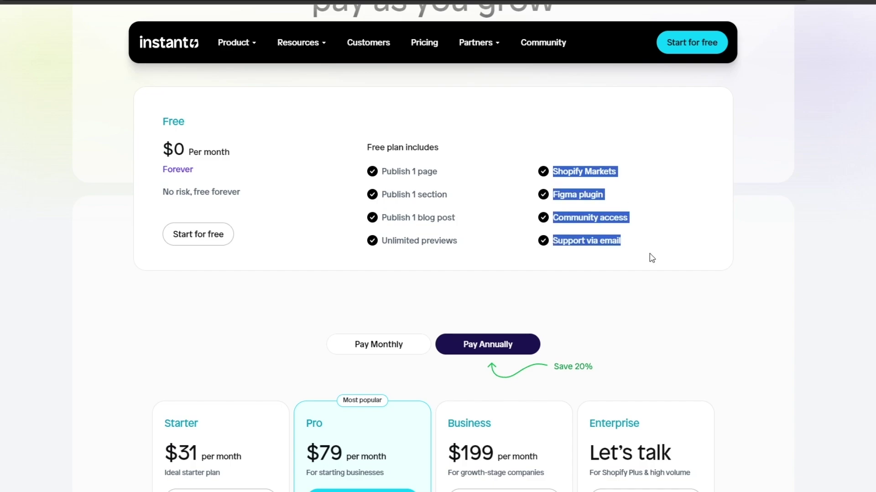
pyautogui.click(650, 256)
pyautogui.scroll(-8, 276, 225)
pyautogui.scroll(4, 276, 226)
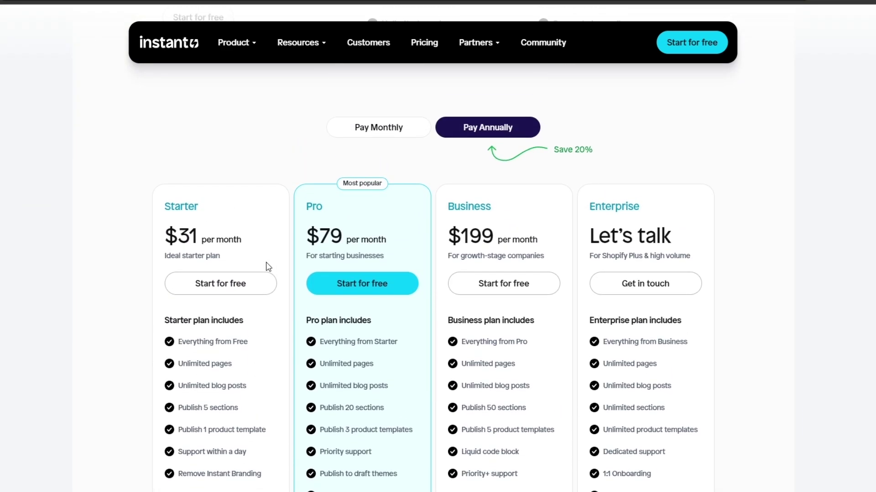
pyautogui.scroll(-1, 168, 232)
# Step: Switch to monthly billing and review the Starter plan's $39 price and feature list
pyautogui.click(345, 82)
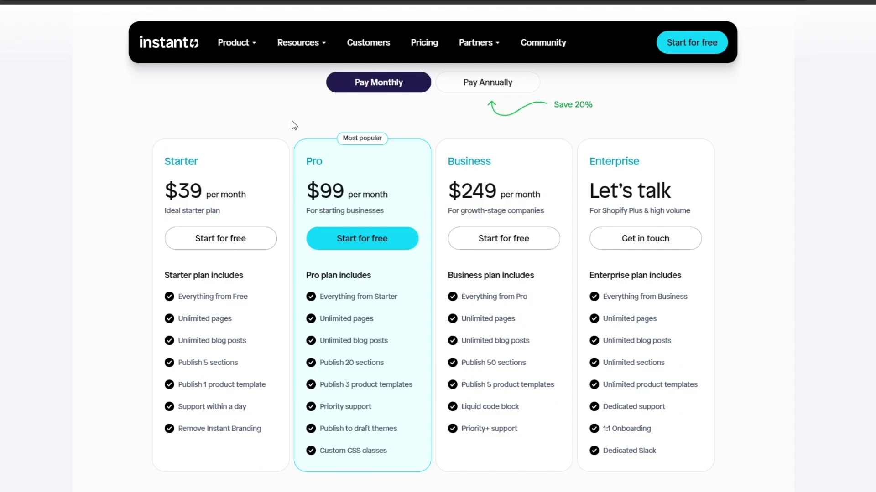
pyautogui.moveTo(177, 189); pyautogui.dragTo(201, 187)
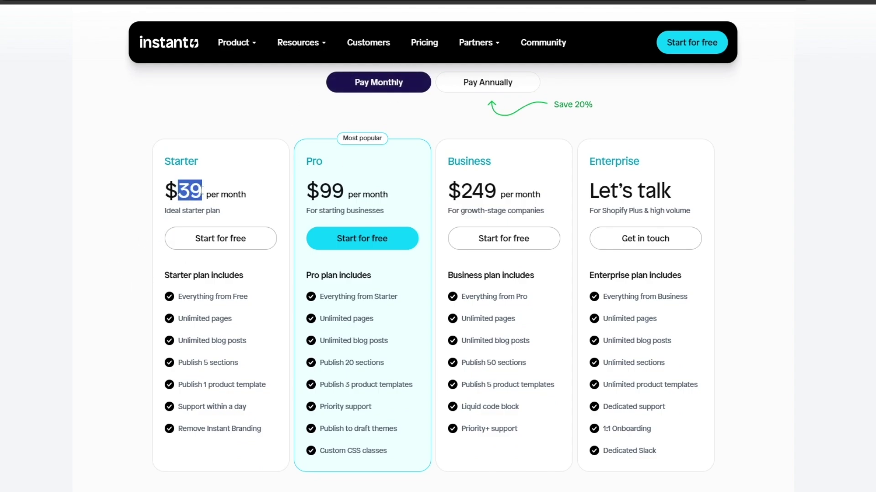
pyautogui.tripleClick(180, 299)
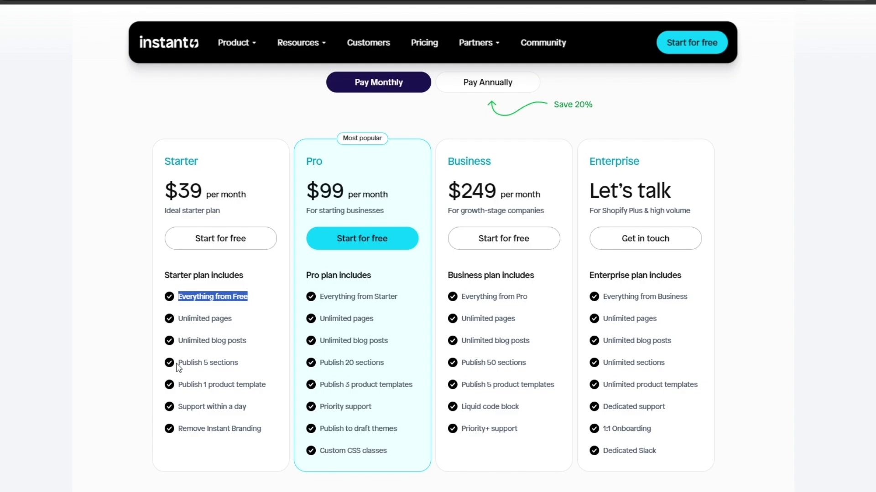
pyautogui.moveTo(181, 362); pyautogui.dragTo(267, 427)
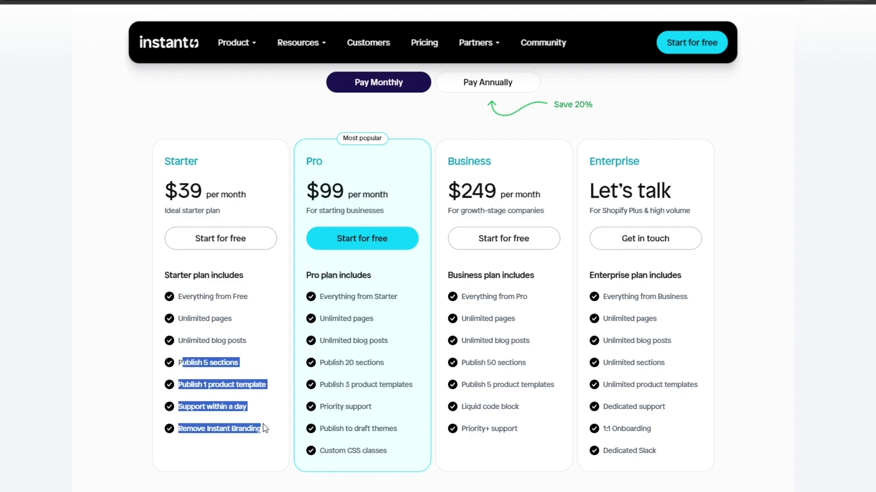
pyautogui.click(264, 451)
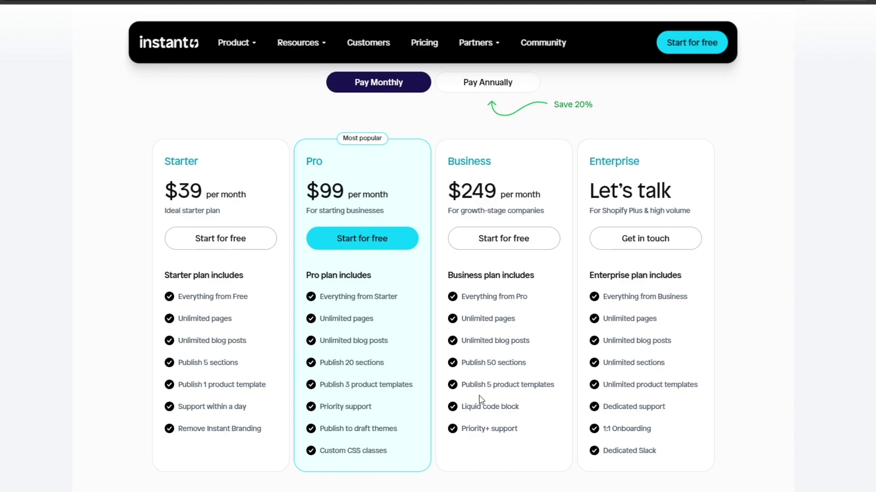
# Step: Scroll back to the Free plan card to compare its limits with Starter
pyautogui.scroll(5, 479, 400)
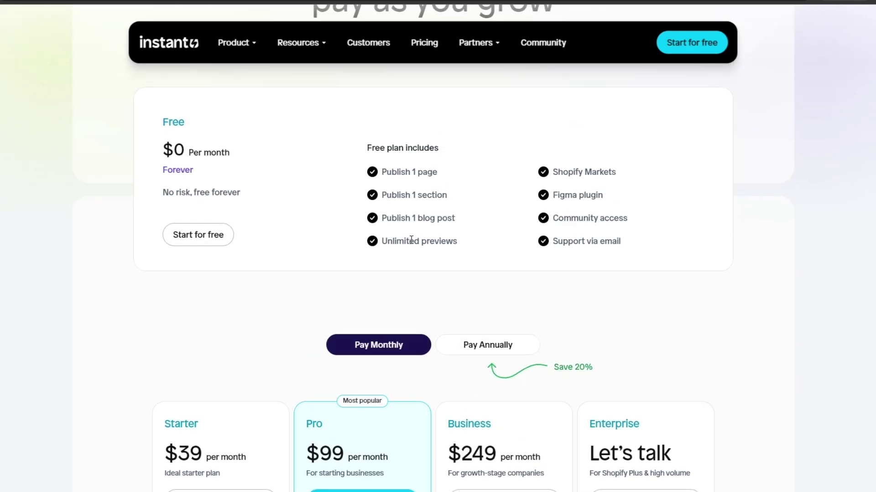
pyautogui.scroll(3, 387, 294)
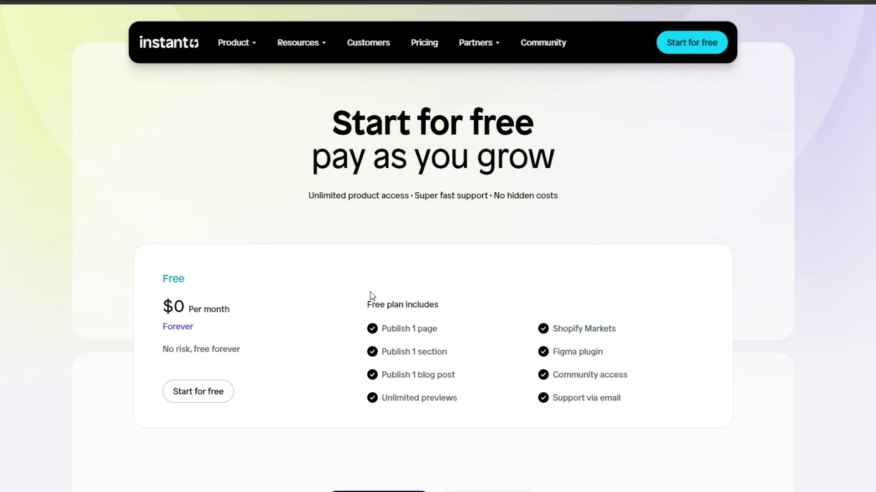
pyautogui.scroll(-2, 371, 295)
pyautogui.scroll(-2, 371, 294)
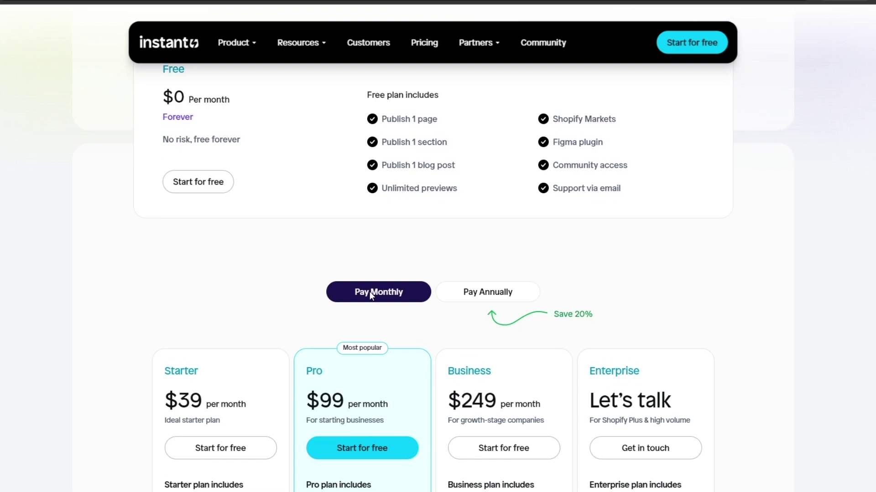
pyautogui.scroll(4, 370, 294)
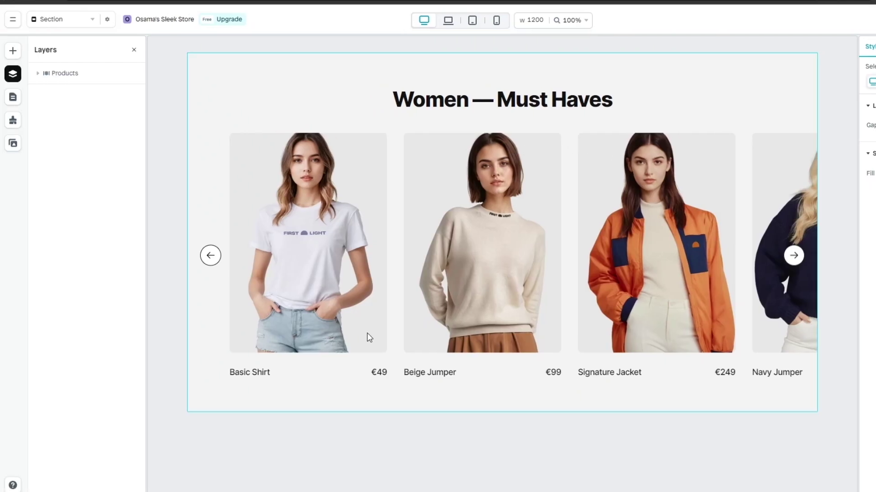
# Step: Select the product slider, switching between the Products section and its Container, then deselect
pyautogui.click(370, 337)
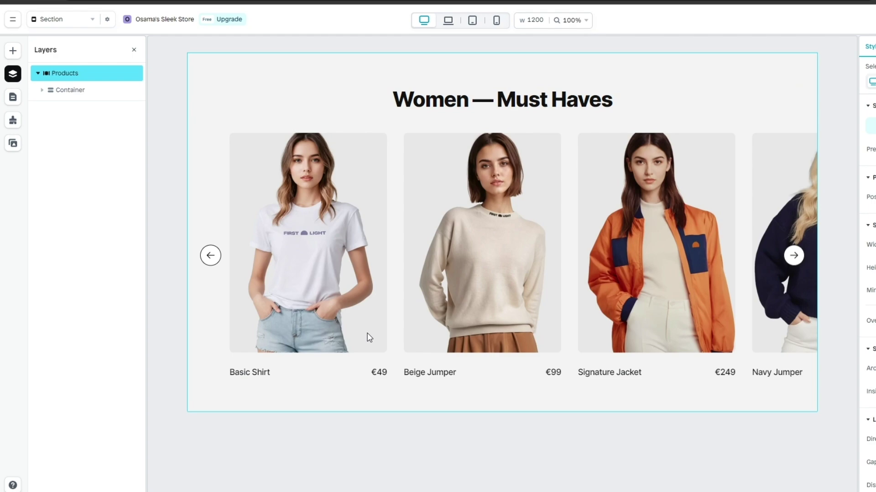
pyautogui.click(498, 229)
pyautogui.click(662, 74)
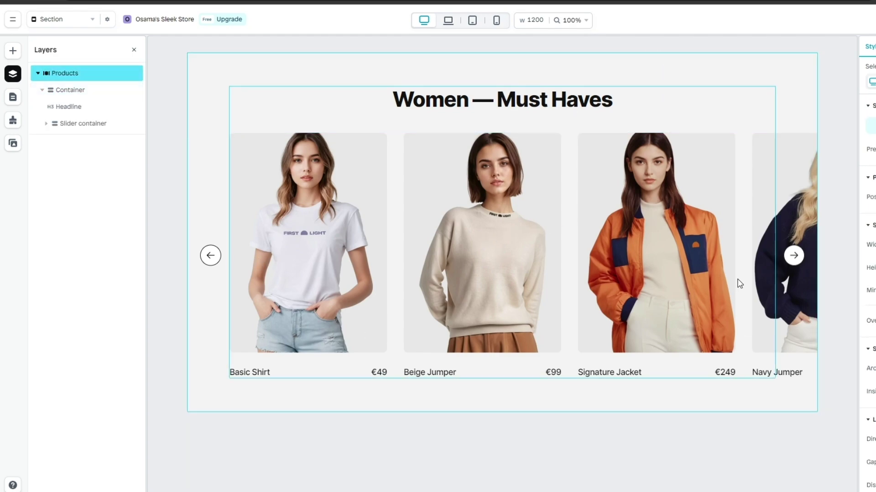
pyautogui.click(695, 252)
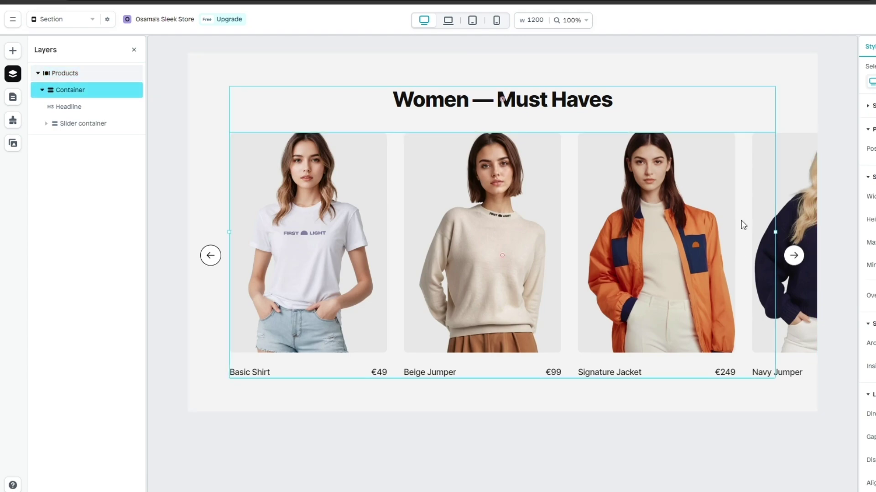
pyautogui.click(450, 87)
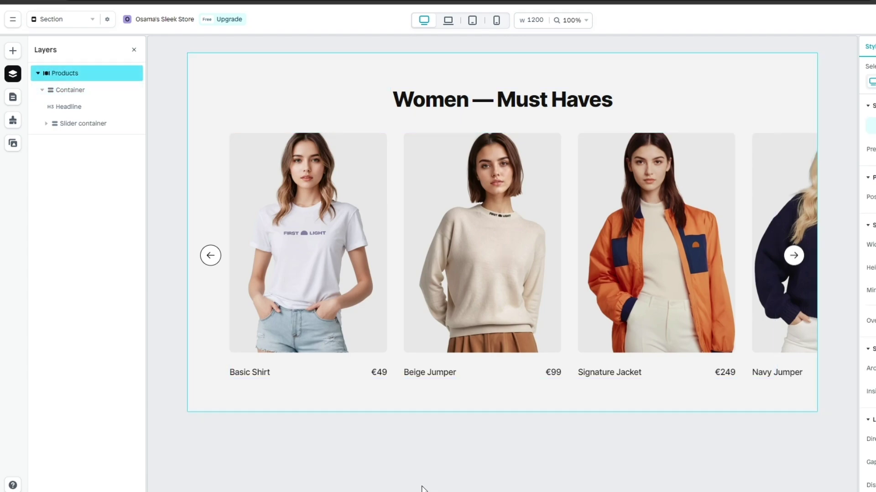
pyautogui.click(414, 457)
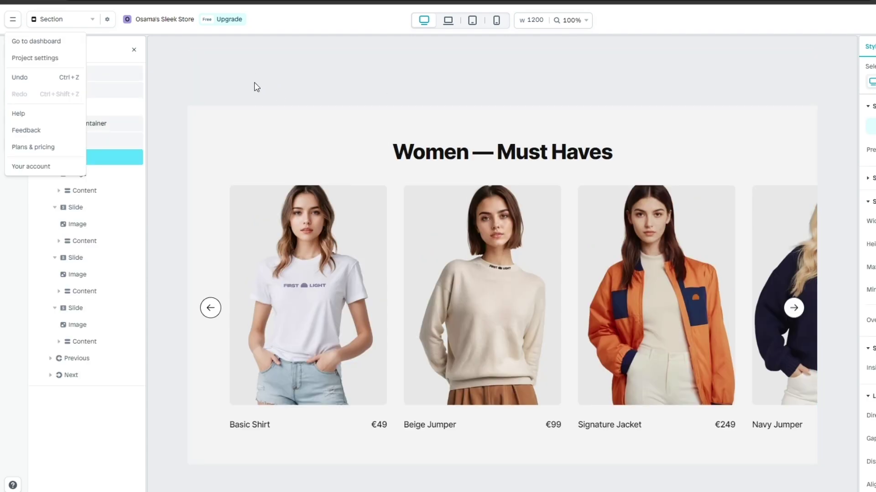
# Step: Close the main menu and go to the Figma to Shopify landing page
pyautogui.click(256, 86)
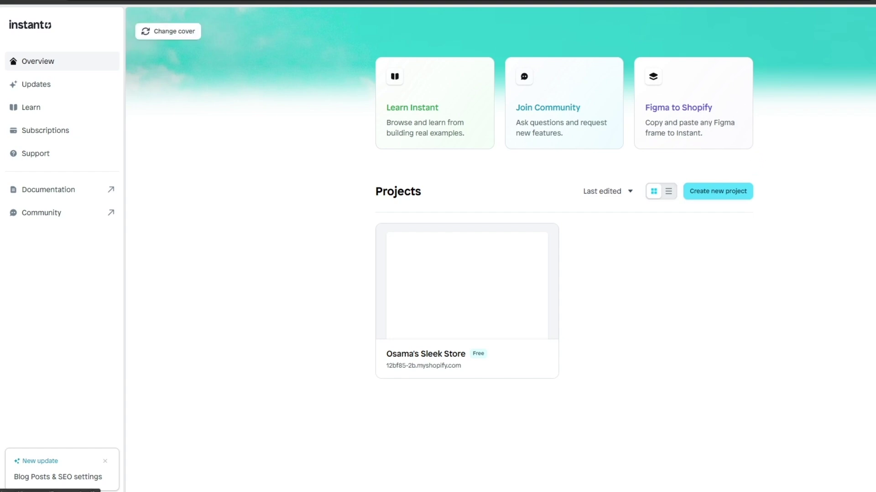
pyautogui.click(710, 122)
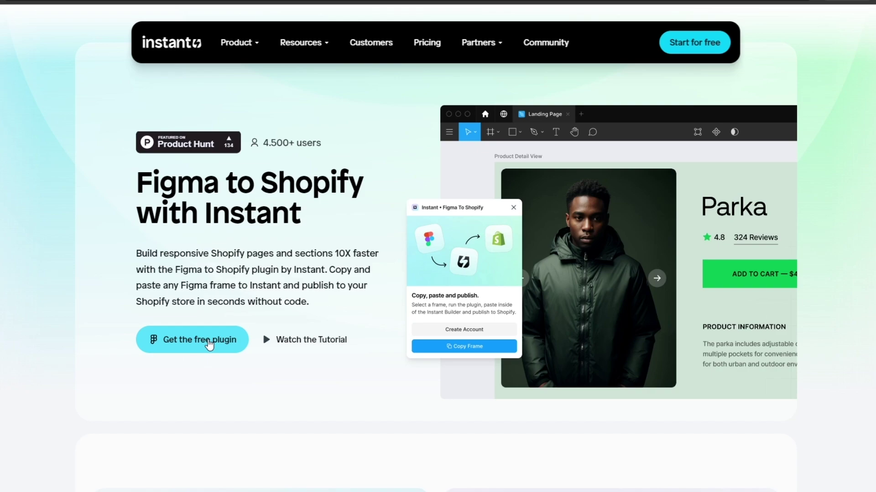
# Step: Get the free Figma to Shopify plugin and list the recent Figma files to open it in
pyautogui.click(203, 346)
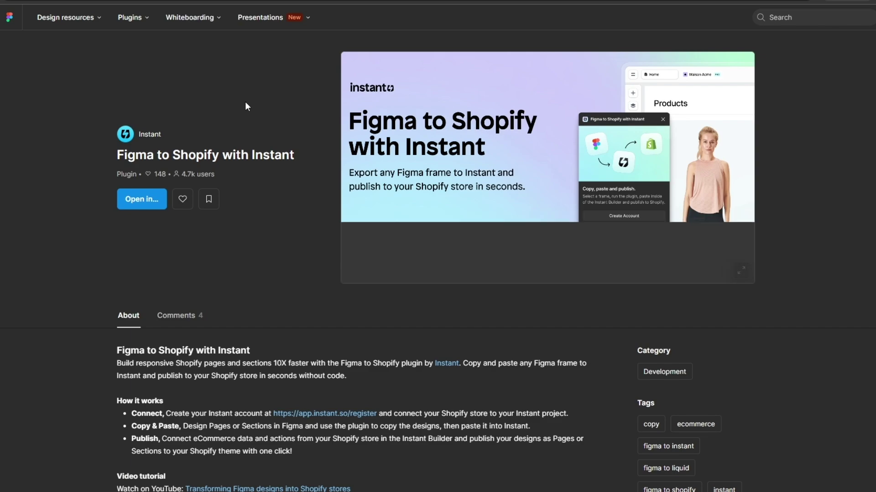
pyautogui.moveTo(147, 149); pyautogui.dragTo(311, 148)
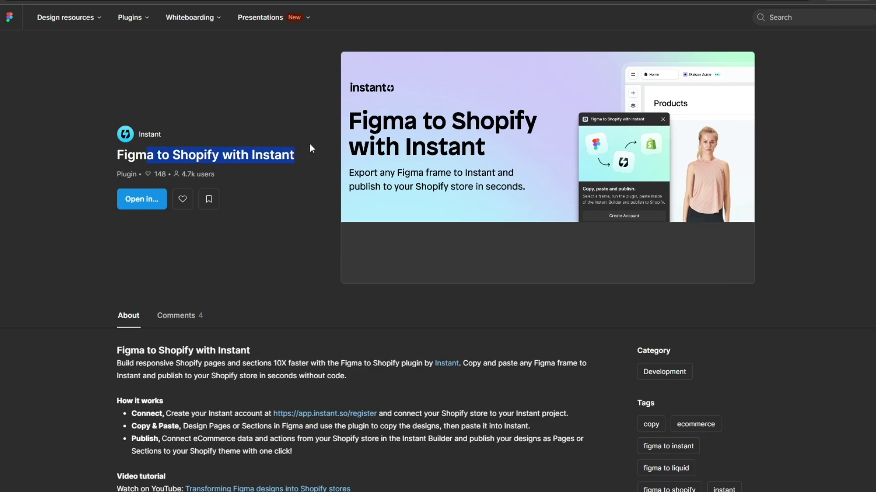
pyautogui.click(144, 200)
pyautogui.scroll(-2, 151, 301)
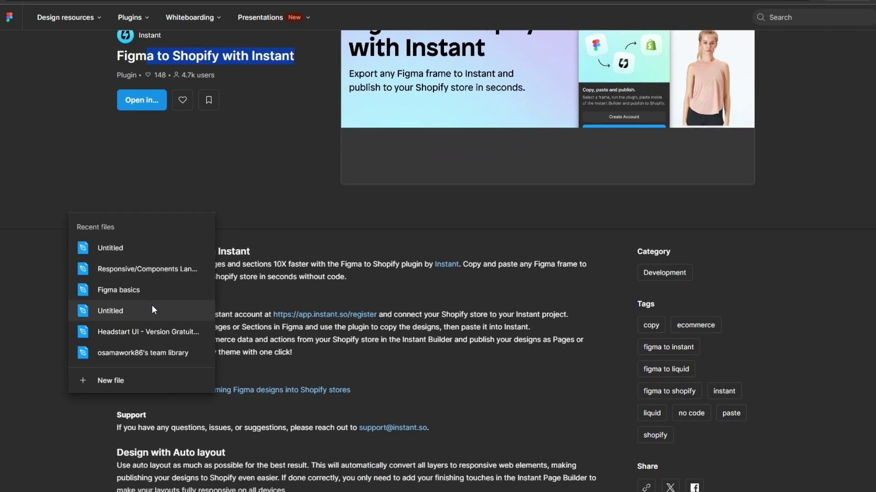
pyautogui.scroll(1, 151, 319)
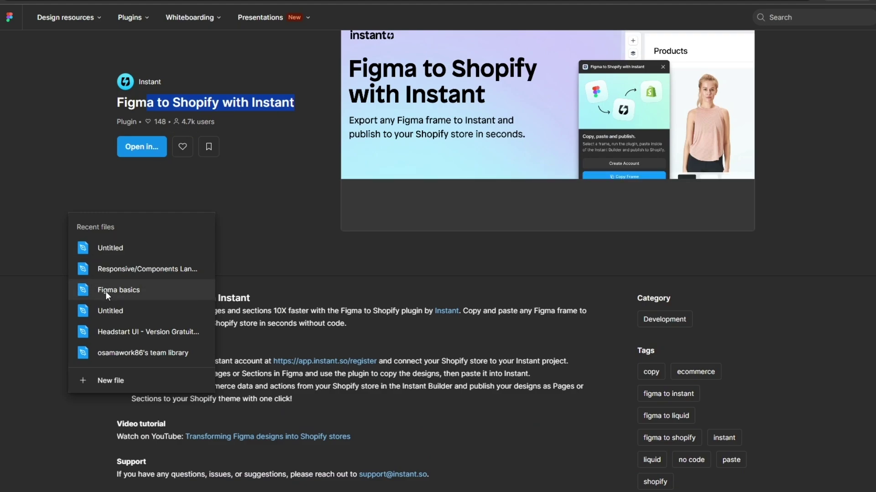
# Step: Open the Untitled Figma file and dismiss the redesigned Figma beta announcement
pyautogui.click(157, 247)
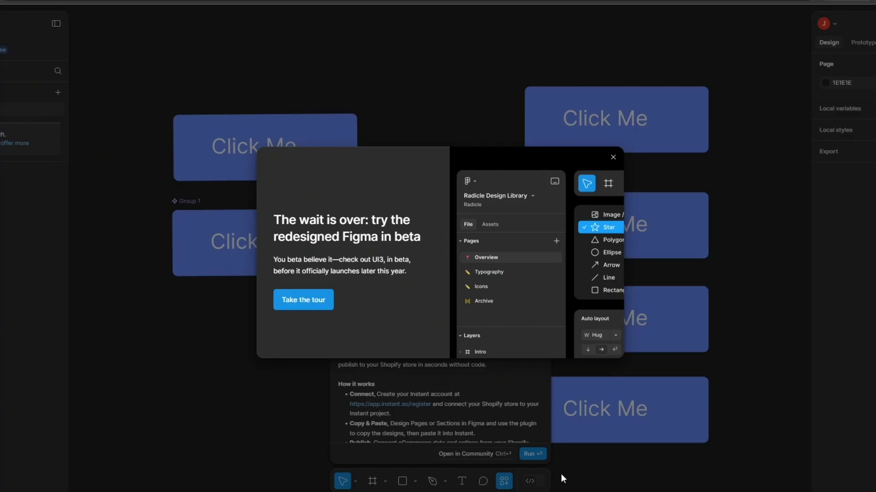
pyautogui.click(613, 156)
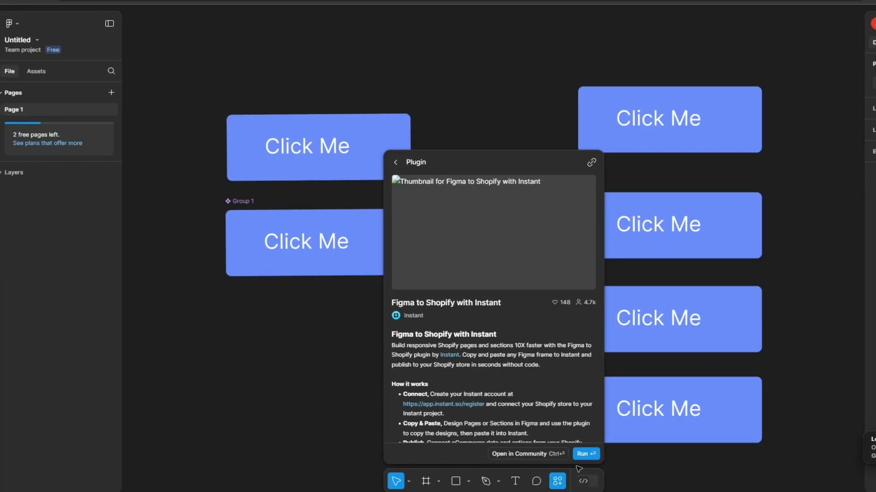
pyautogui.scroll(-10, 468, 413)
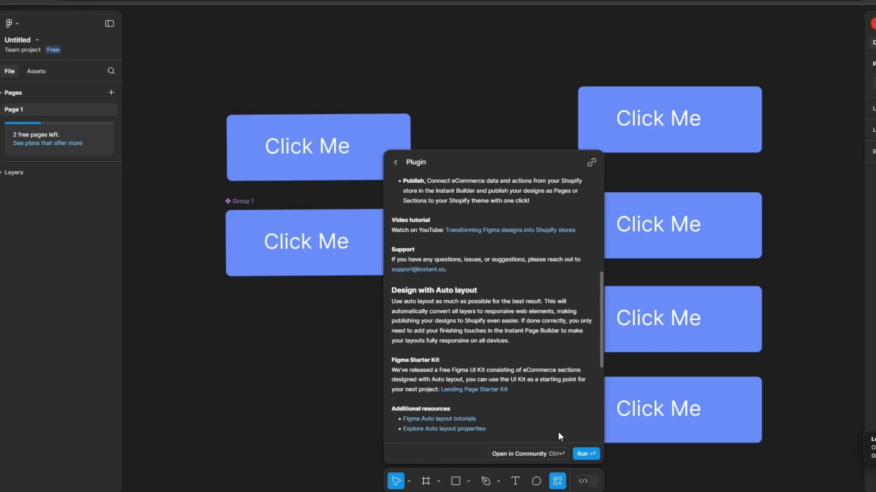
pyautogui.scroll(10, 506, 392)
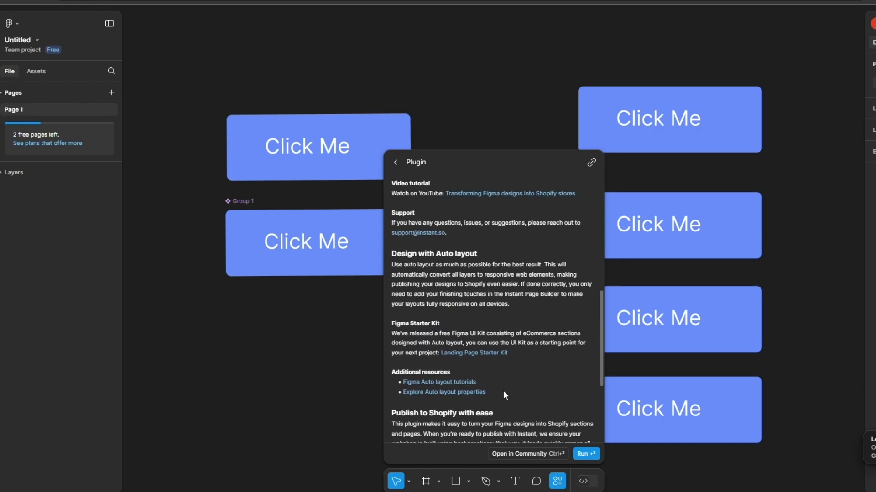
# Step: Run the Figma to Shopify plugin, select all six button groups, and copy the frame
pyautogui.click(586, 454)
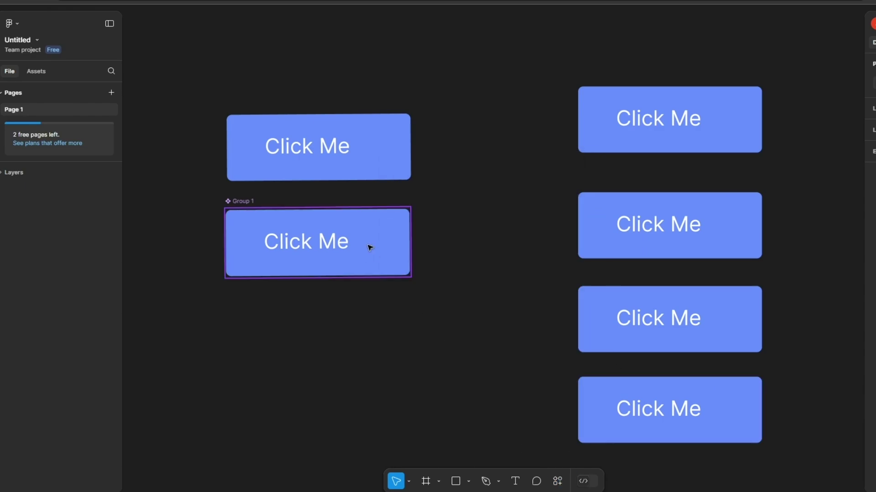
pyautogui.hotkey('ctrl', 'a')
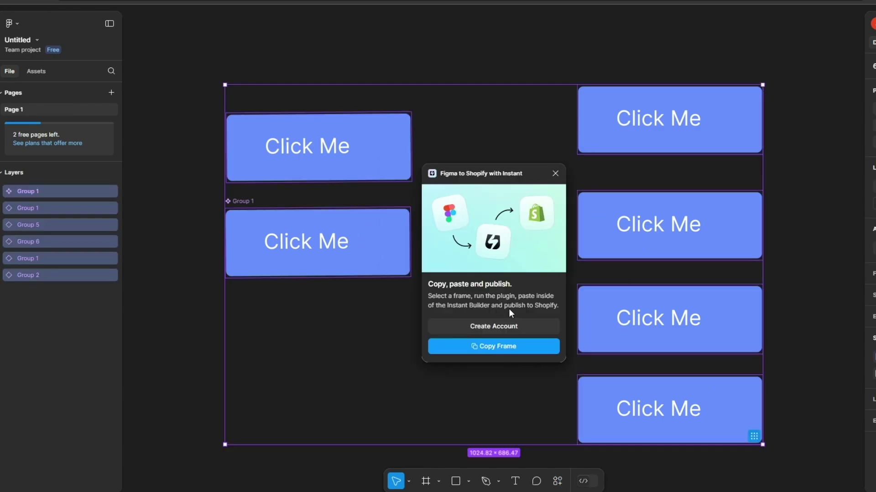
pyautogui.moveTo(486, 176)
pyautogui.mouseDown()
pyautogui.moveTo(508, 175)
pyautogui.moveTo(479, 161)
pyautogui.mouseUp()
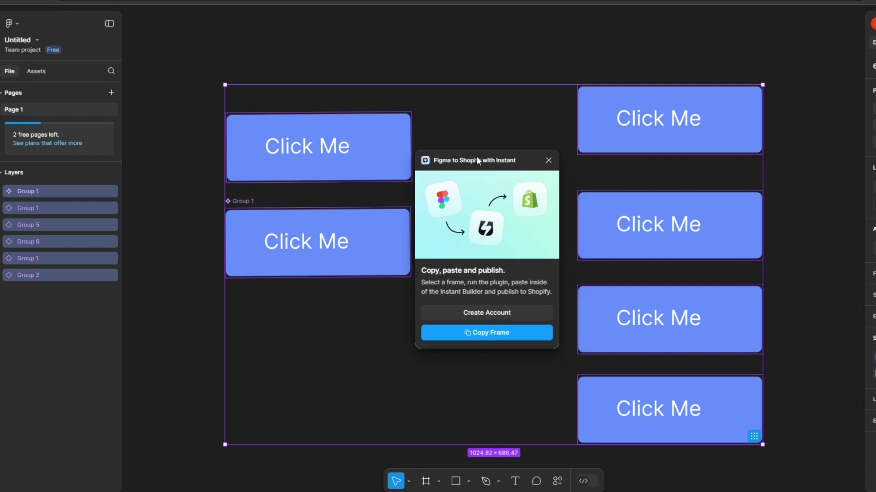
pyautogui.click(504, 333)
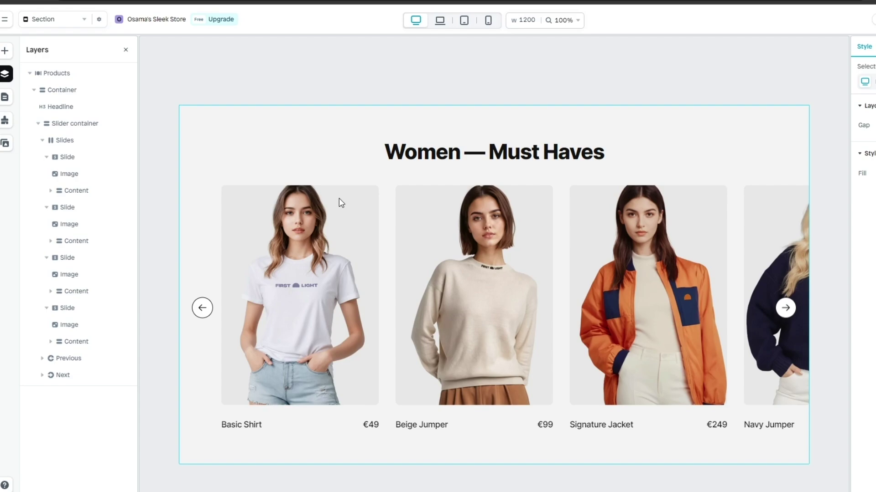
# Step: Delete the Products section and paste in the Click Me buttons copied from Figma
pyautogui.click(357, 154)
pyautogui.click(351, 127)
pyautogui.press('Delete')
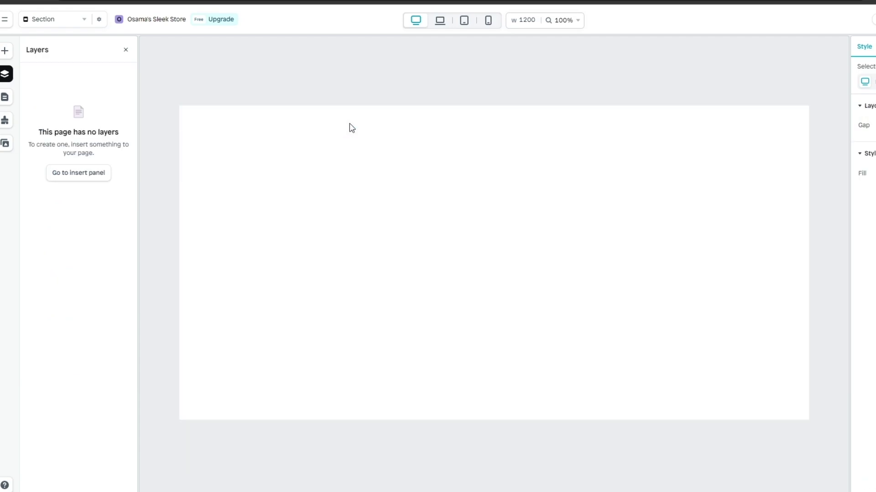
pyautogui.hotkey('ctrl', 'v')
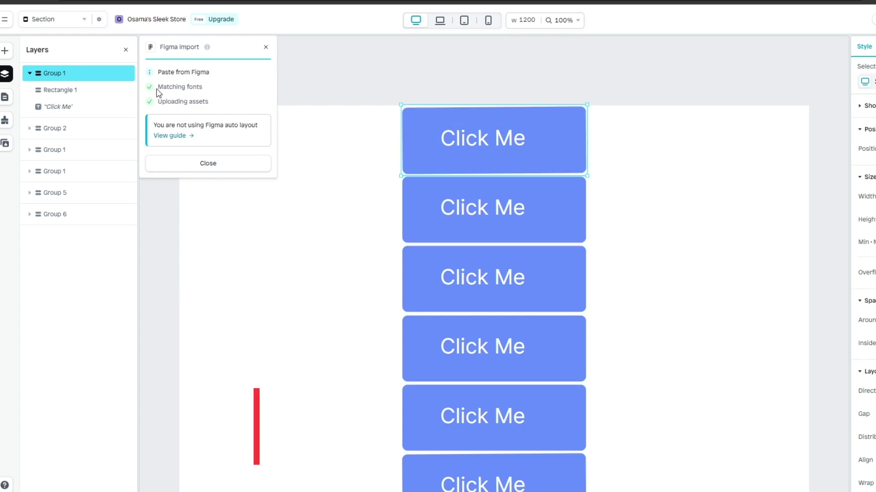
# Step: Review the import notes on matching fonts and avoiding auto layout, then close the summary
pyautogui.moveTo(157, 87); pyautogui.dragTo(203, 88)
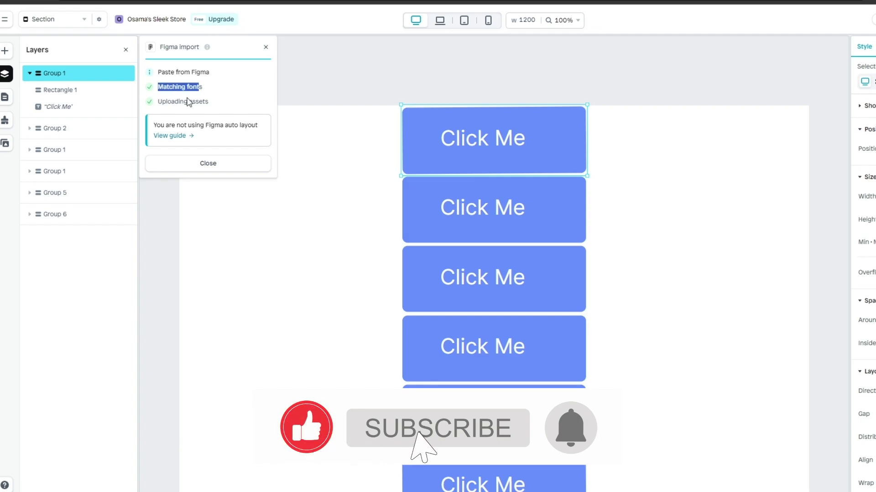
pyautogui.click(196, 103)
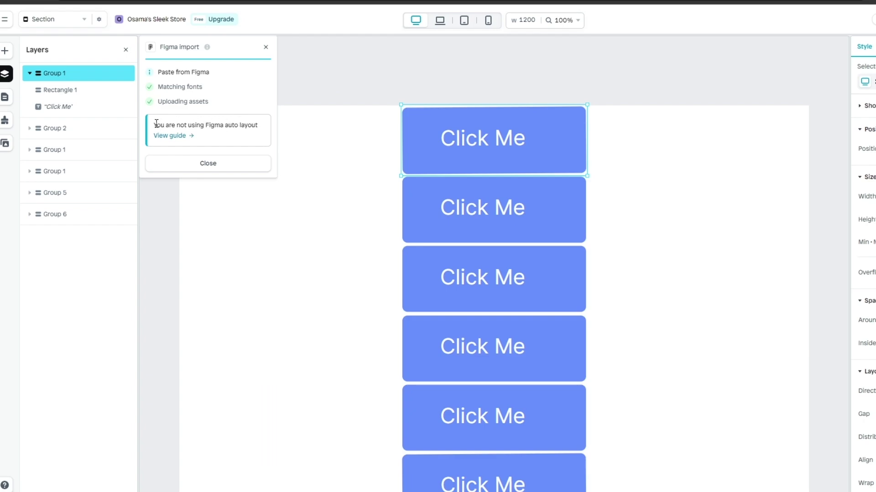
pyautogui.moveTo(157, 124); pyautogui.dragTo(275, 124)
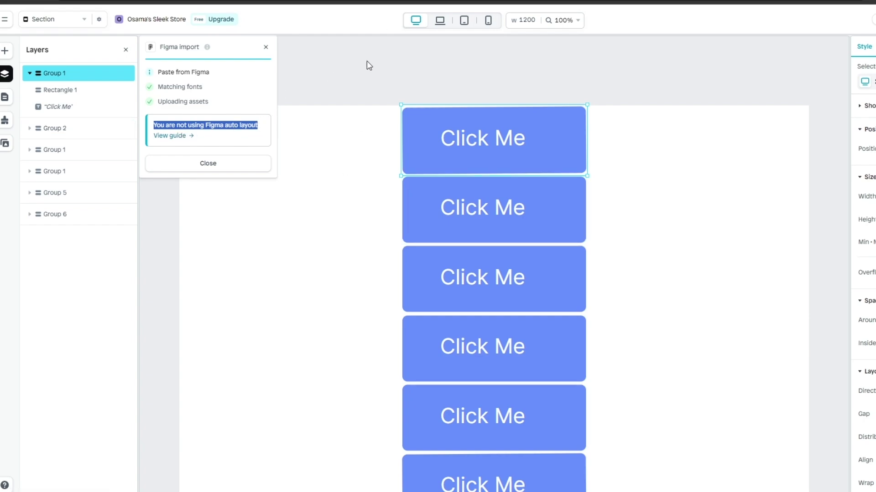
pyautogui.click(444, 245)
pyautogui.scroll(-5, 474, 245)
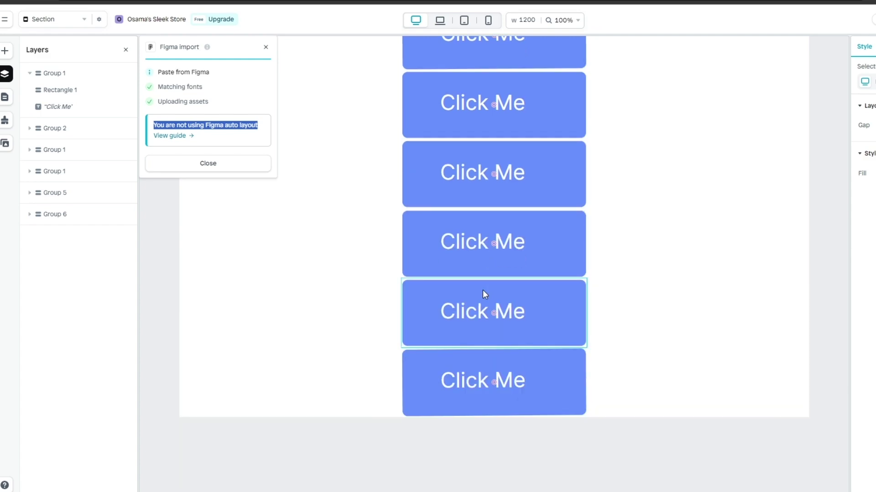
pyautogui.scroll(5, 482, 291)
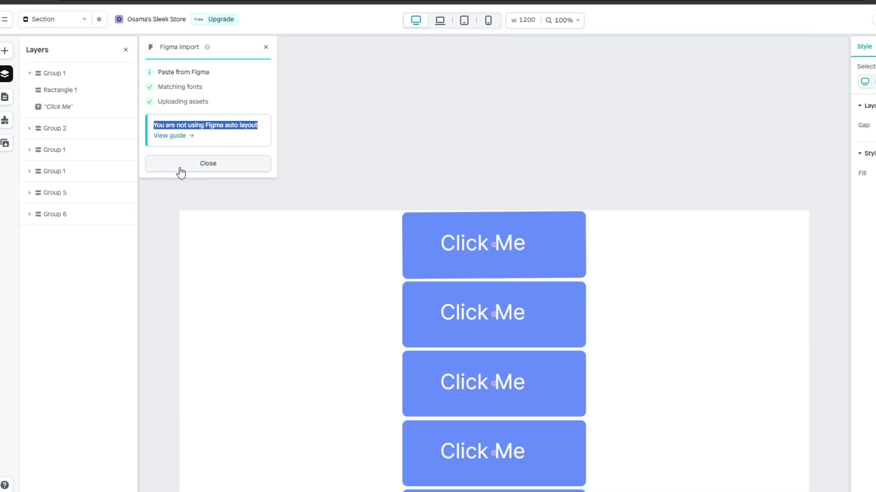
pyautogui.scroll(-6, 484, 96)
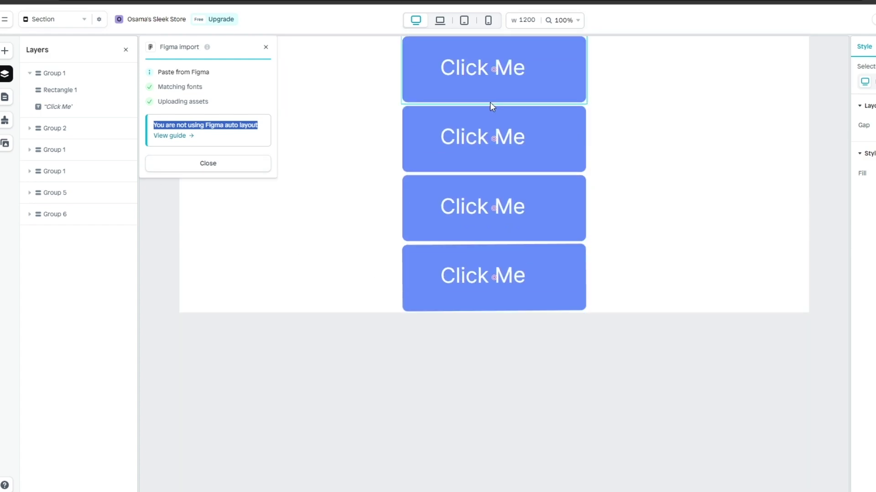
pyautogui.scroll(3, 478, 171)
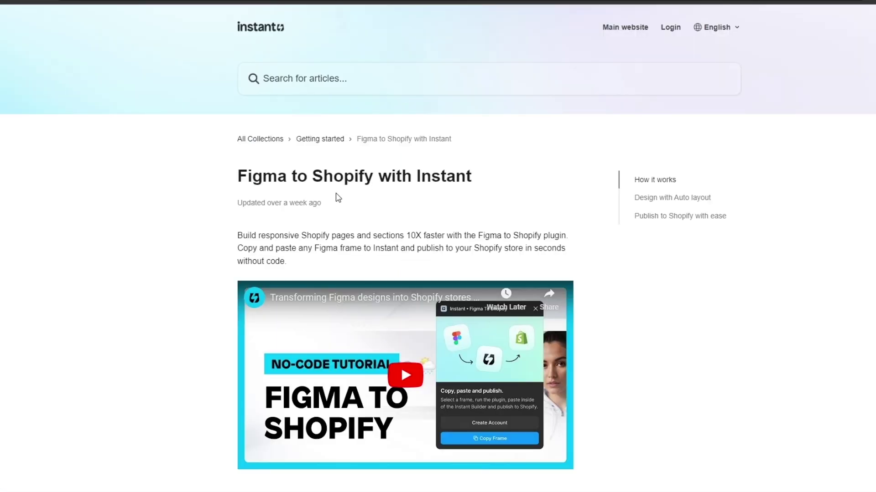
pyautogui.click(328, 2)
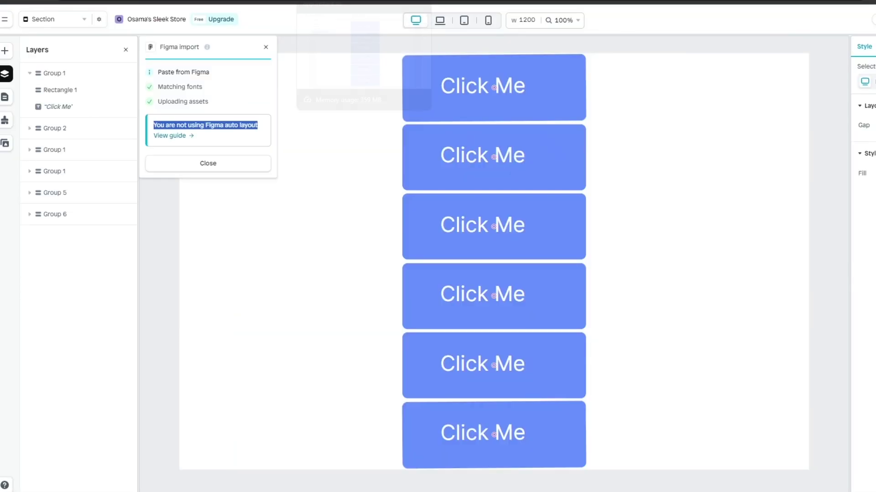
pyautogui.click(266, 47)
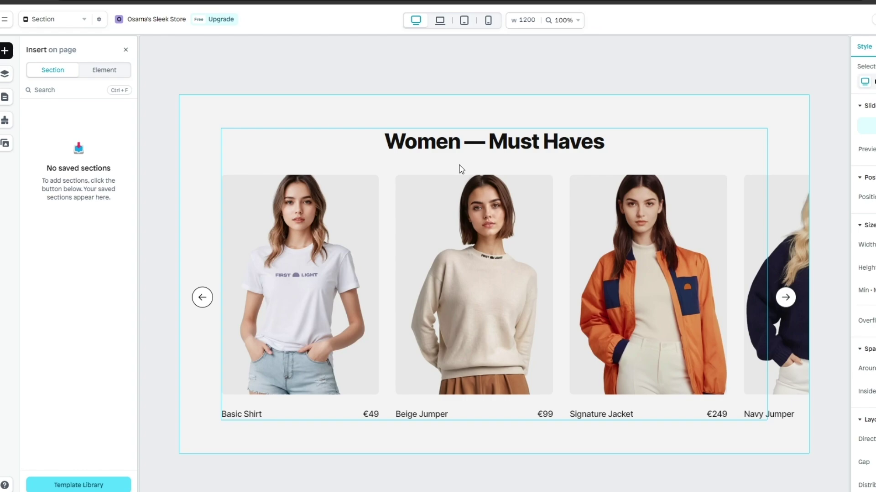
# Step: Show the Layers panel with the page's layer structure
pyautogui.press('l')
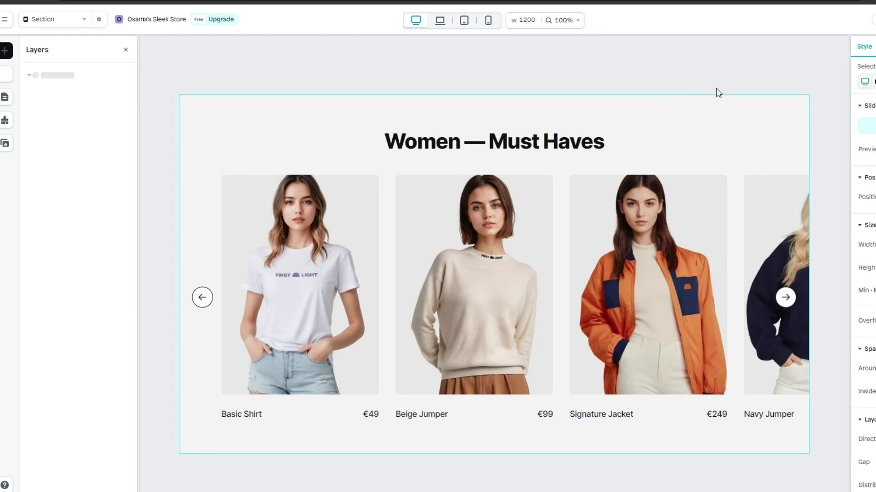
pyautogui.click(798, 21)
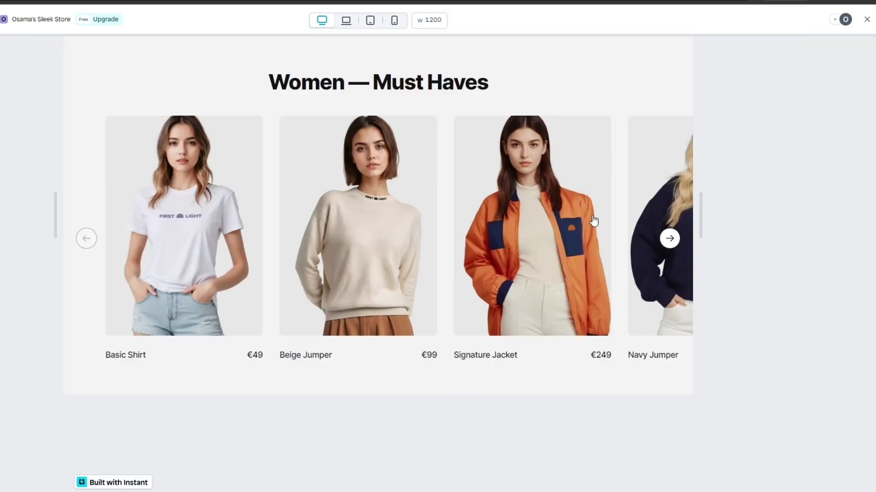
pyautogui.click(669, 238)
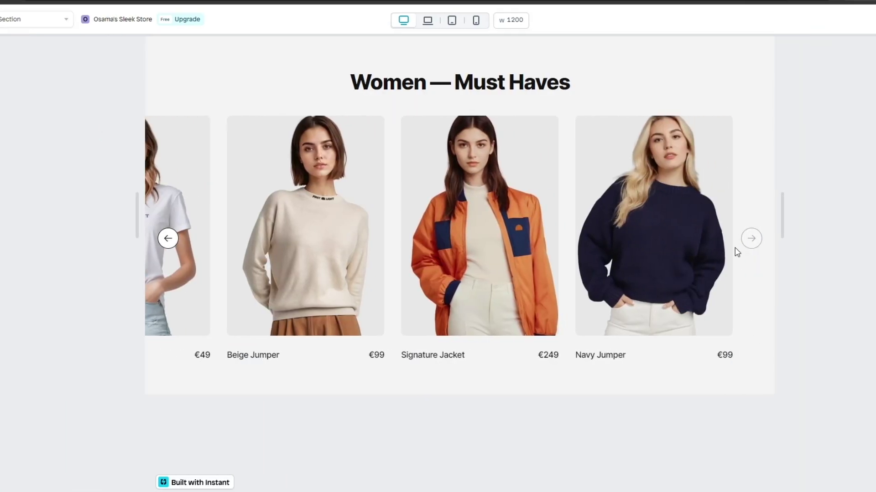
pyautogui.click(168, 238)
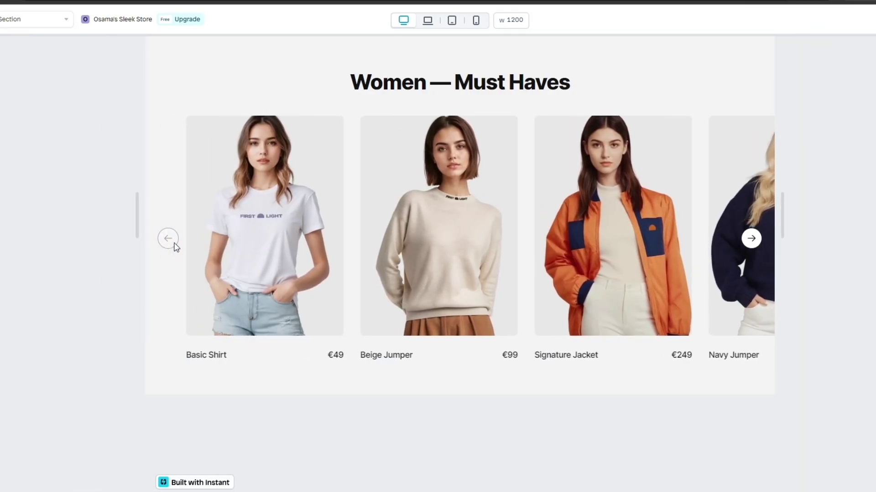
pyautogui.click(761, 237)
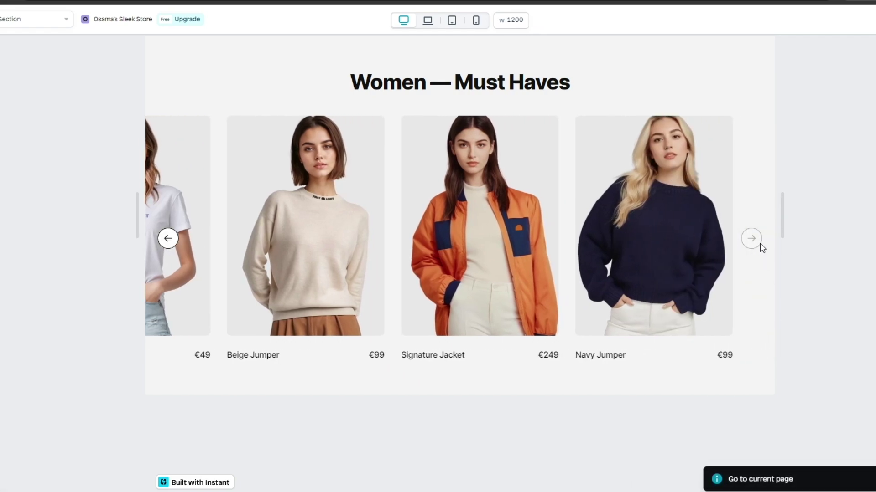
pyautogui.click(168, 238)
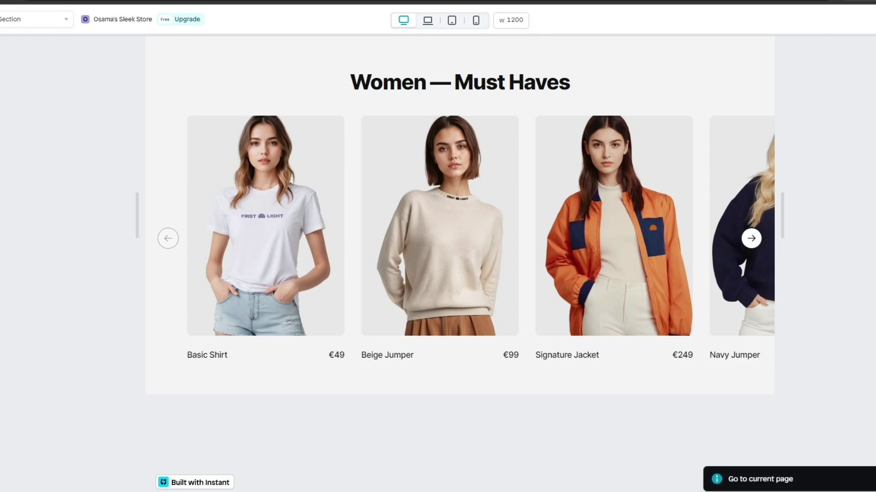
pyautogui.press('Escape')
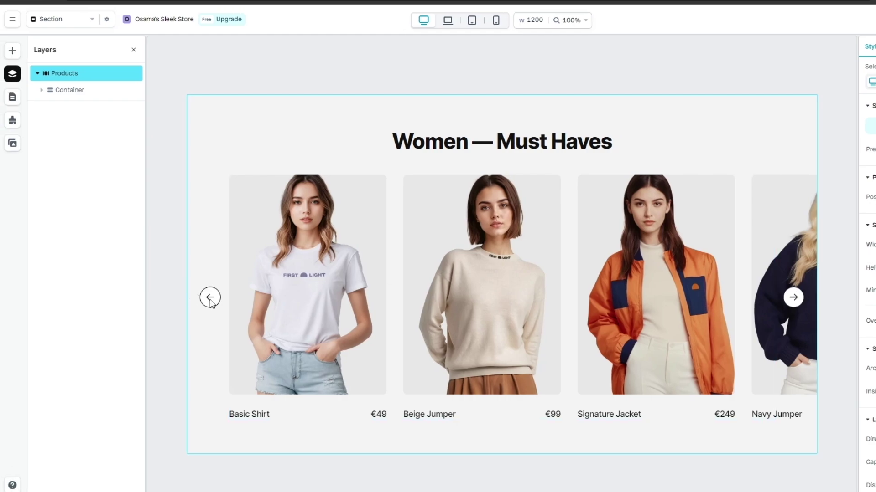
# Step: Select the Previous arrow layer inside Products > Container > Slider container
pyautogui.click(253, 305)
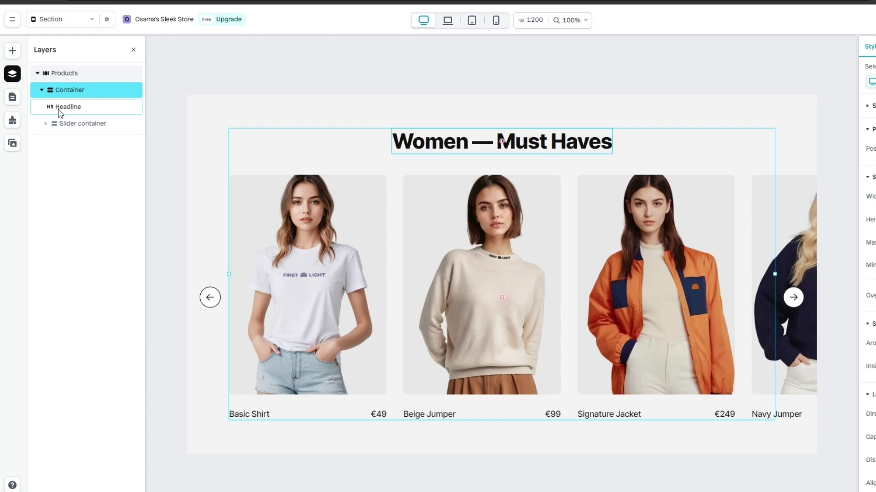
pyautogui.click(46, 125)
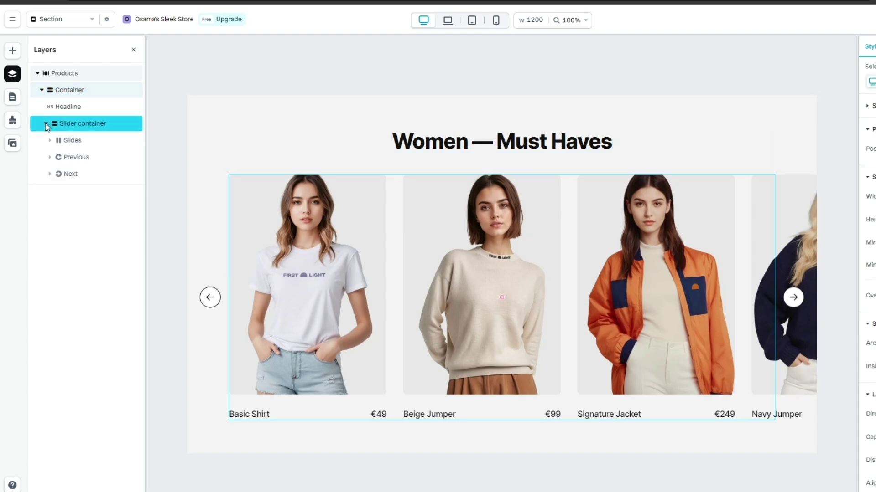
pyautogui.click(93, 159)
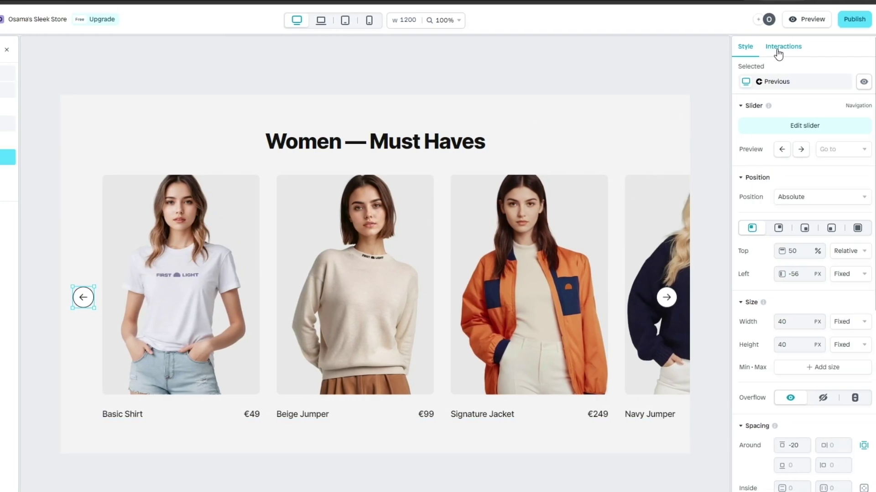
# Step: Add a Mouse hover interaction to the Previous arrow and preview its animation
pyautogui.click(778, 51)
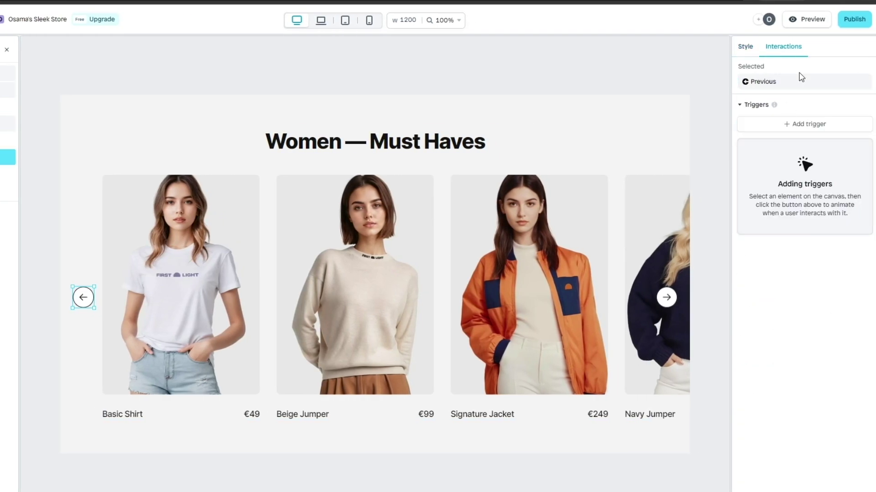
pyautogui.click(806, 130)
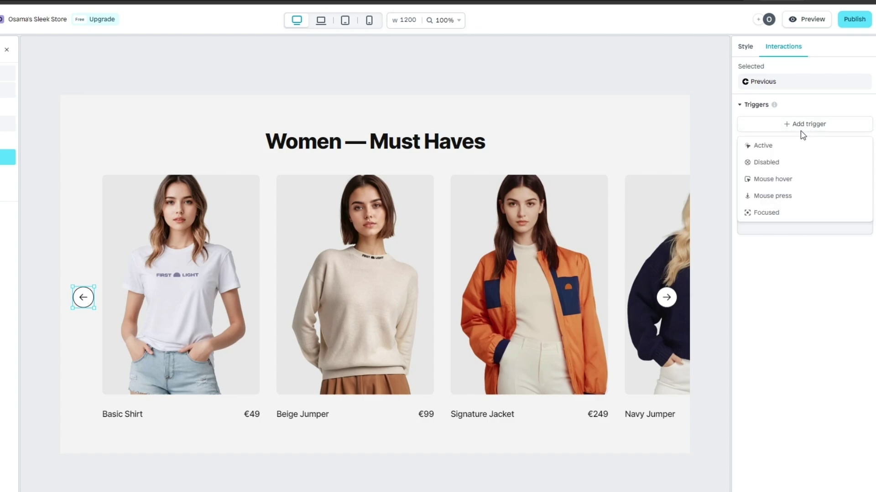
pyautogui.click(780, 181)
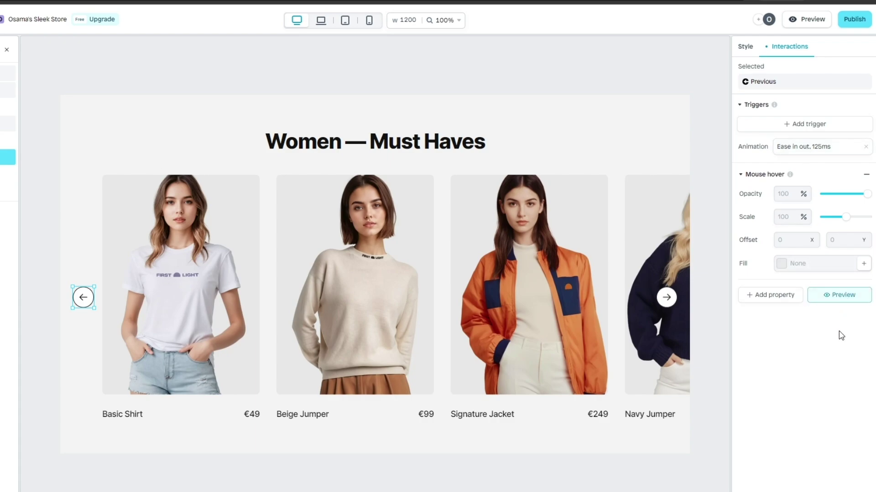
pyautogui.click(90, 348)
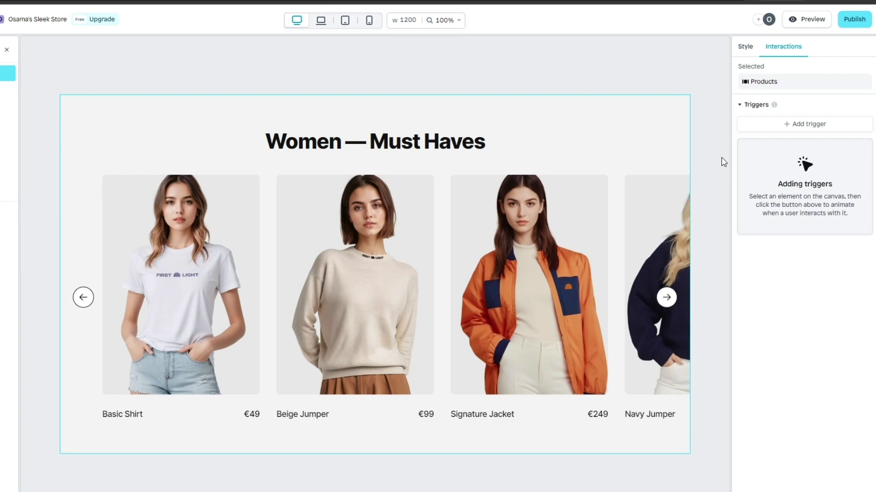
pyautogui.hotkey('ctrl', 'z')
pyautogui.click(819, 25)
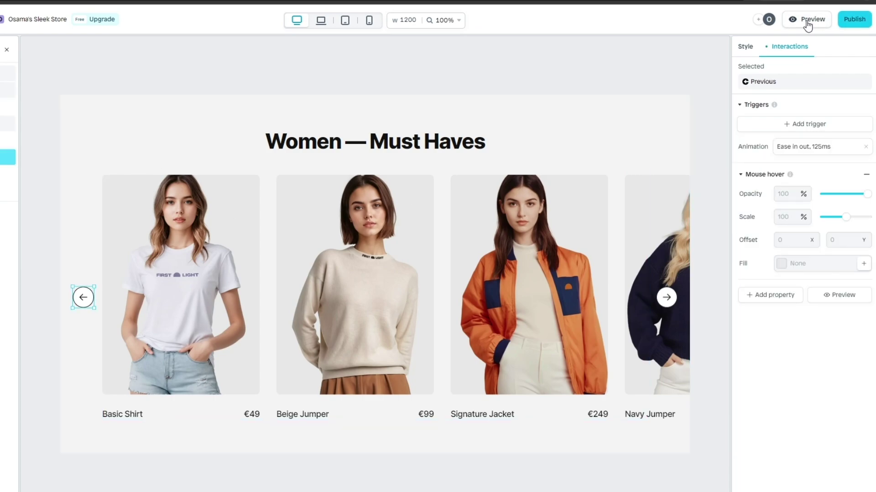
pyautogui.press('Escape')
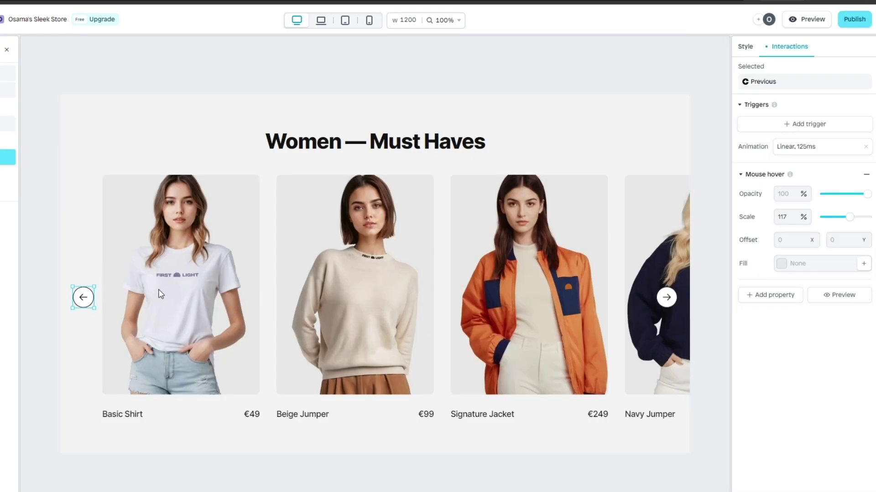
# Step: Reduce the Previous arrow's hover scale to 111% and preview the enlarged state
pyautogui.click(89, 338)
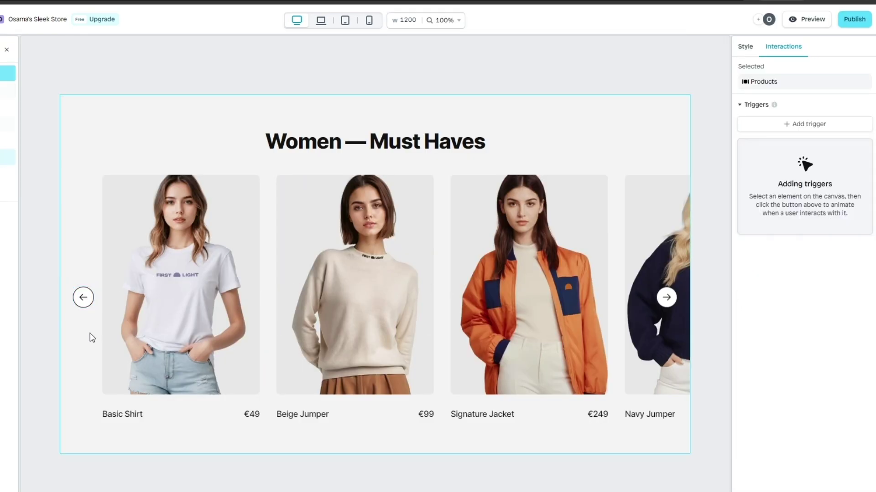
pyautogui.click(83, 300)
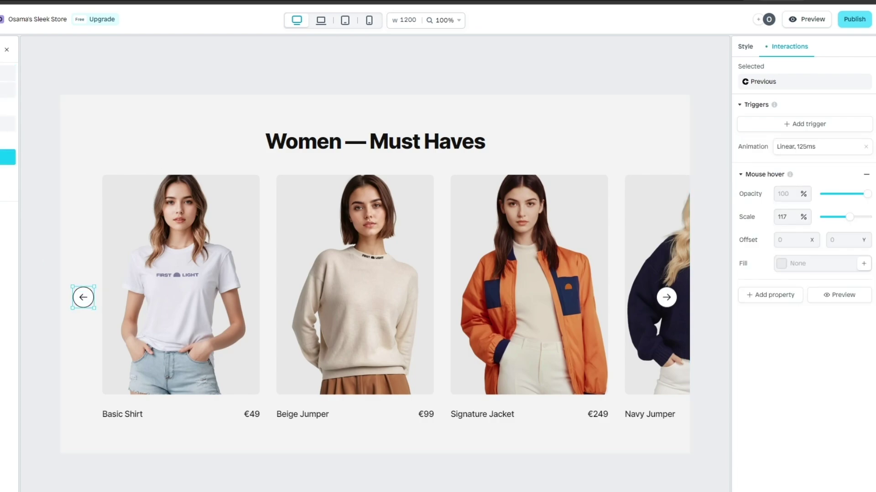
pyautogui.moveTo(843, 221); pyautogui.dragTo(853, 220)
pyautogui.click(88, 330)
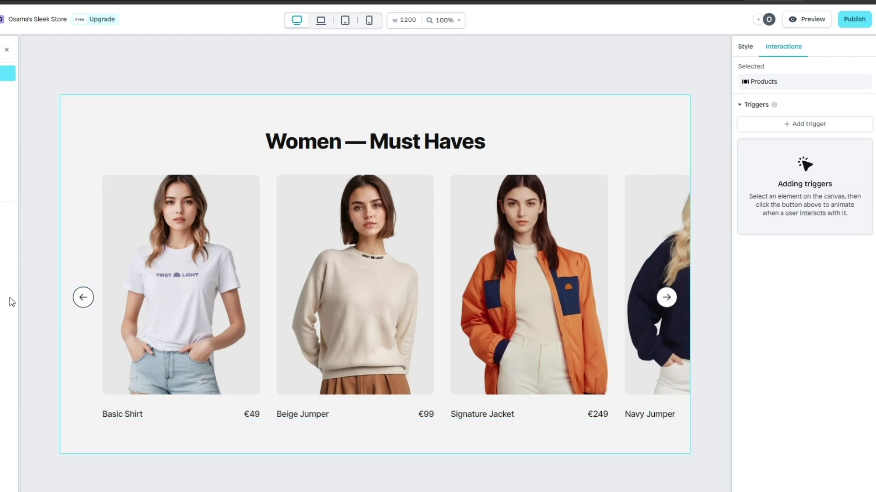
pyautogui.click(83, 298)
pyautogui.click(842, 296)
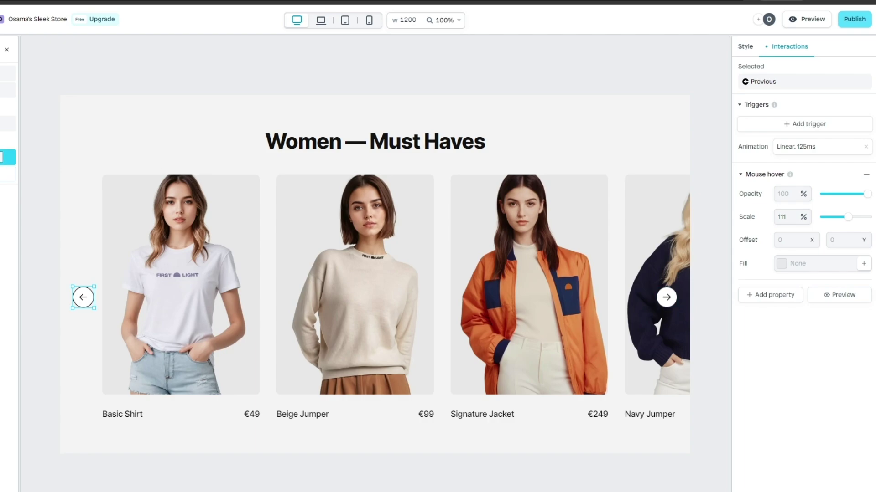
# Step: Scale the Previous arrow's icon to 111% on hover, then preview the whole slider page
pyautogui.press('Return')
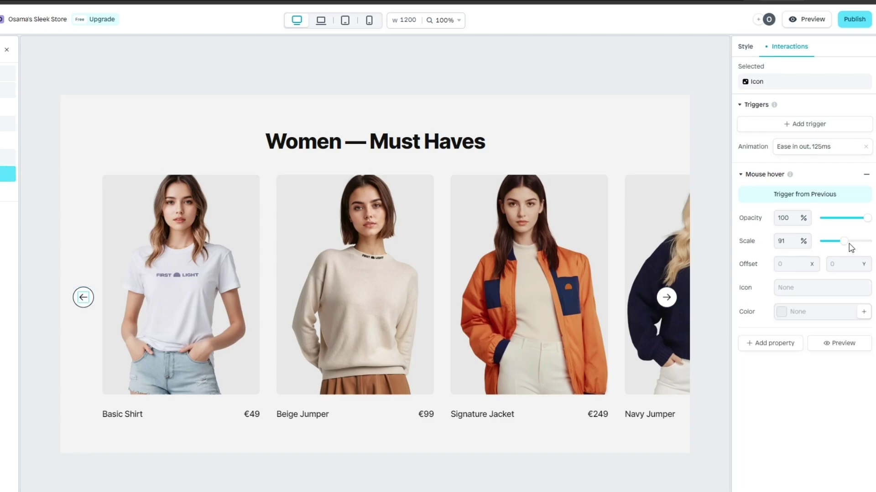
pyautogui.click(848, 243)
pyautogui.click(837, 350)
pyautogui.click(796, 21)
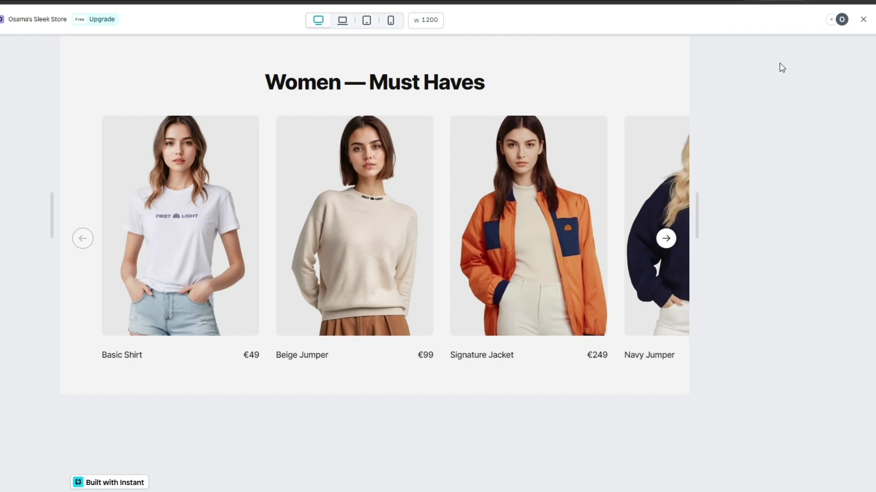
# Step: Leave preview mode and publish the Women — Must Haves carousel section
pyautogui.press('Escape')
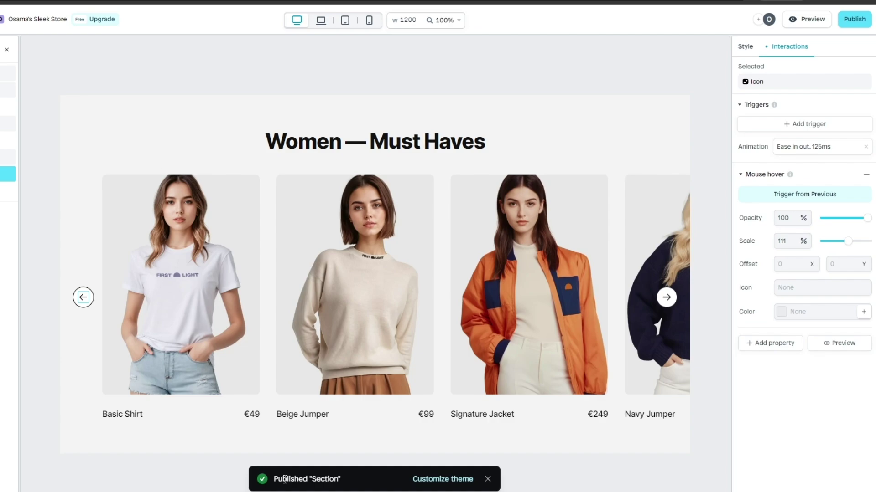
pyautogui.moveTo(288, 480); pyautogui.dragTo(343, 483)
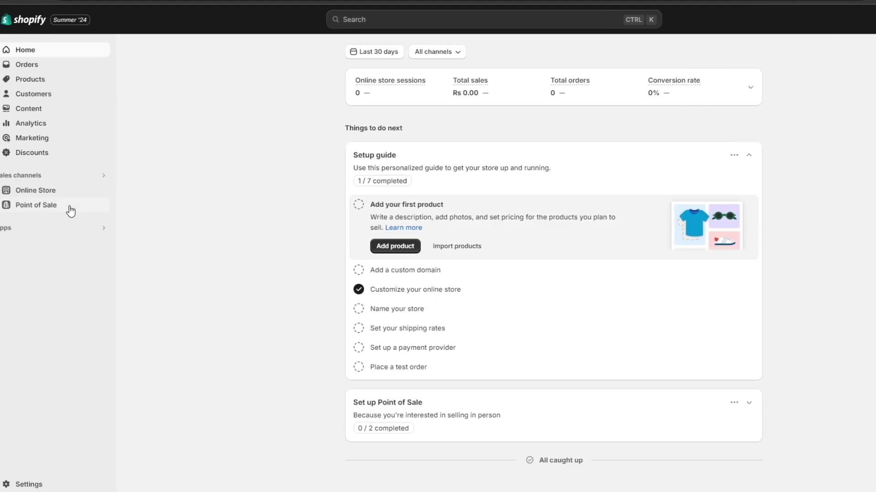
# Step: Open the theme editor for the current Copy of Dawn theme from Online Store
pyautogui.click(51, 191)
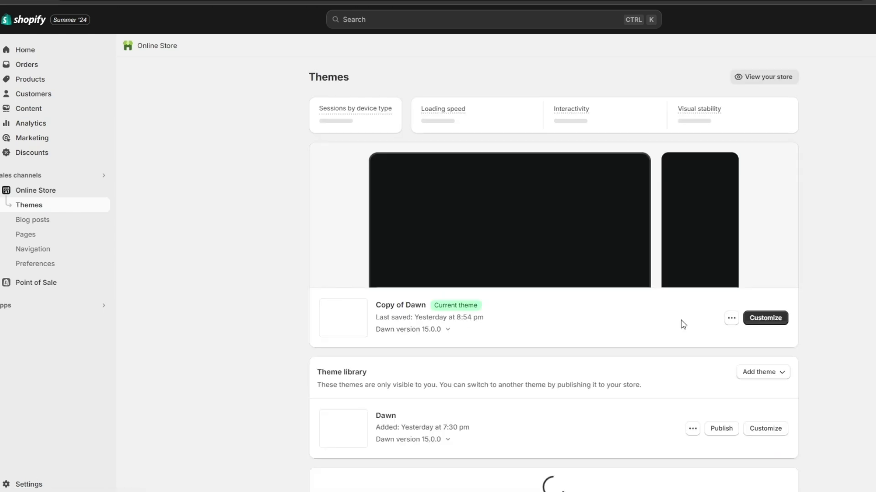
pyautogui.click(766, 322)
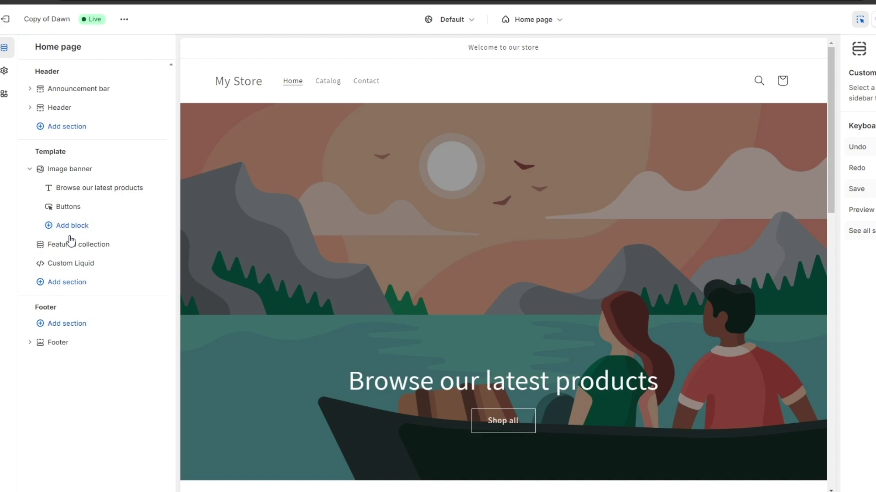
# Step: Open the Add section picker under Template and scroll down to find Section
pyautogui.click(47, 282)
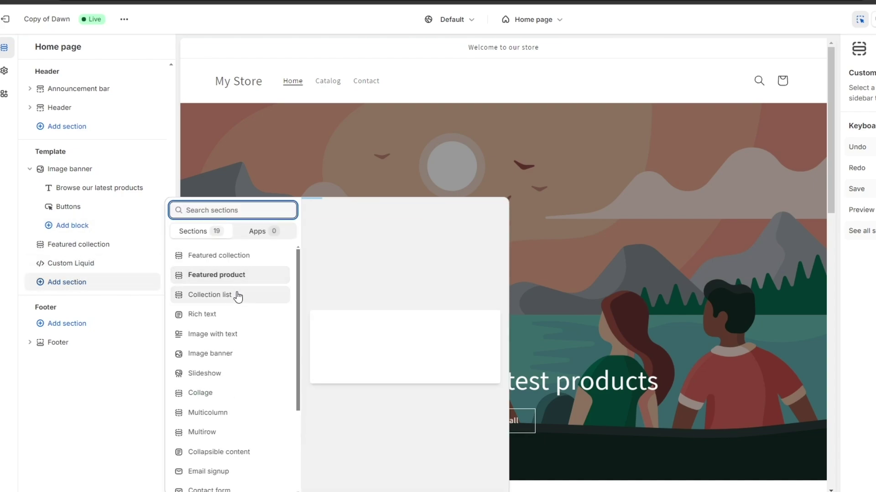
pyautogui.scroll(-3, 219, 479)
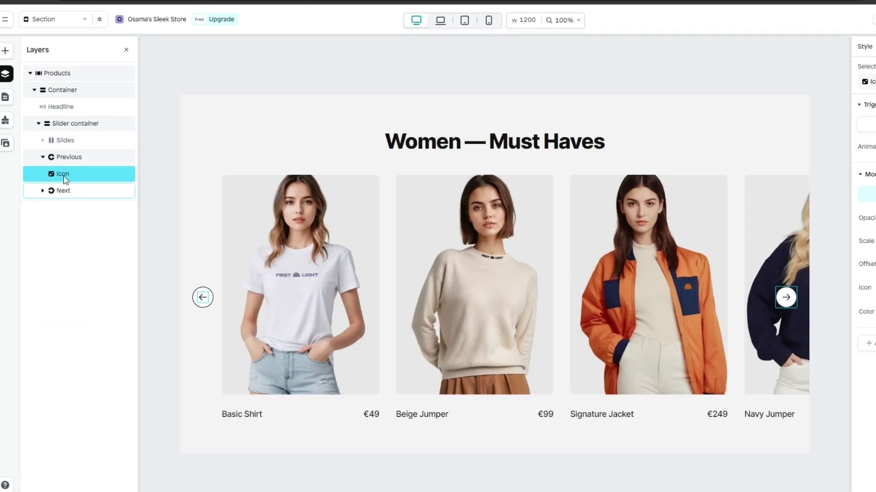
# Step: Open the Layouts list and check the published Section under the Sections group
pyautogui.click(5, 97)
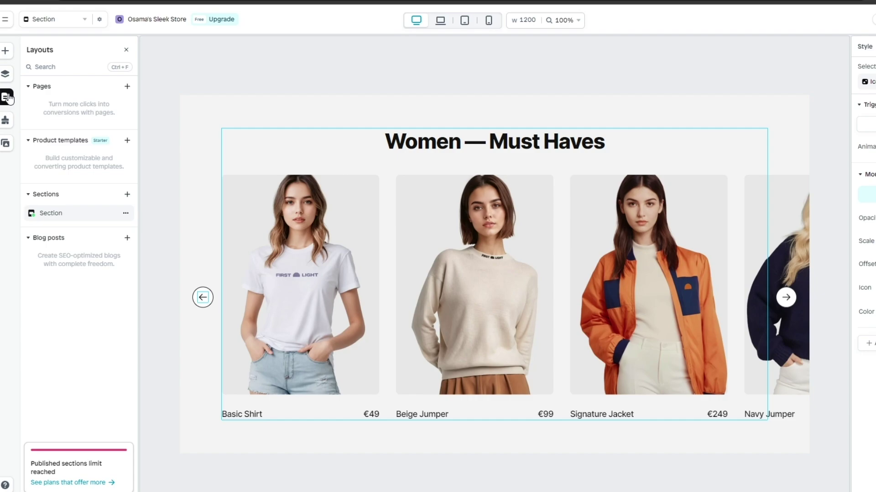
pyautogui.click(61, 221)
pyautogui.click(126, 214)
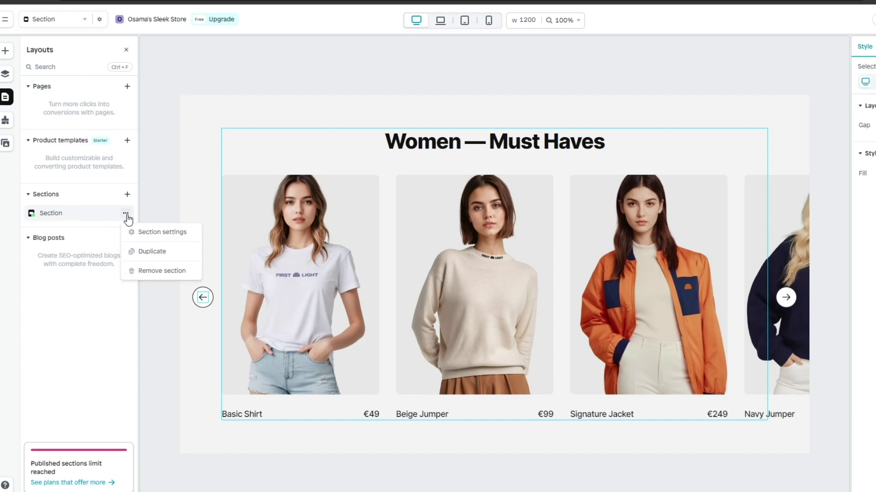
pyautogui.click(70, 218)
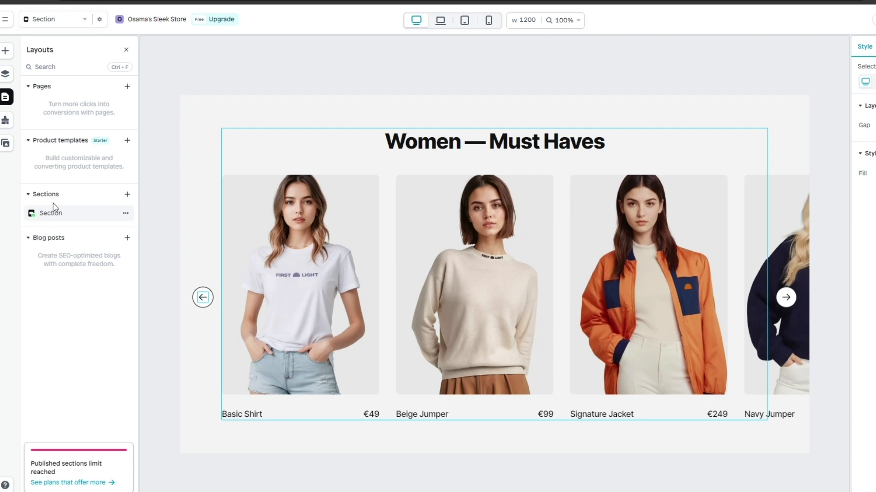
pyautogui.click(25, 195)
pyautogui.click(26, 195)
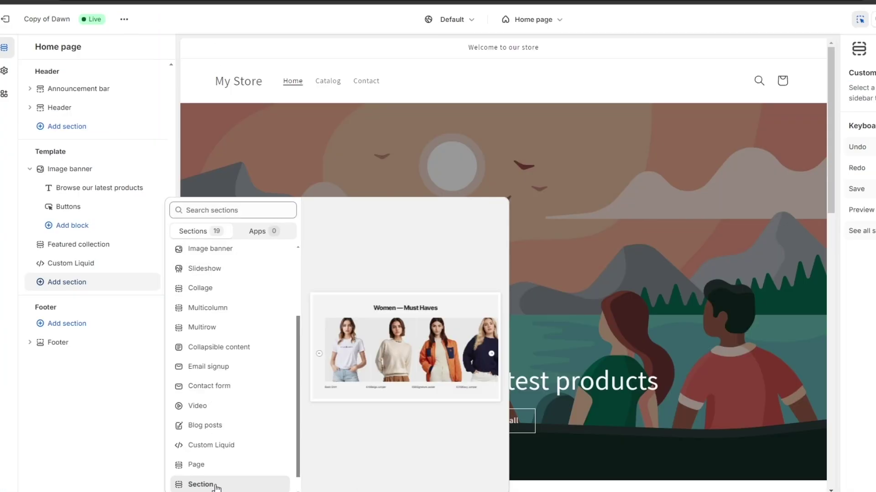
# Step: Add the Section entry to the home template and check the slider above the footer
pyautogui.click(200, 484)
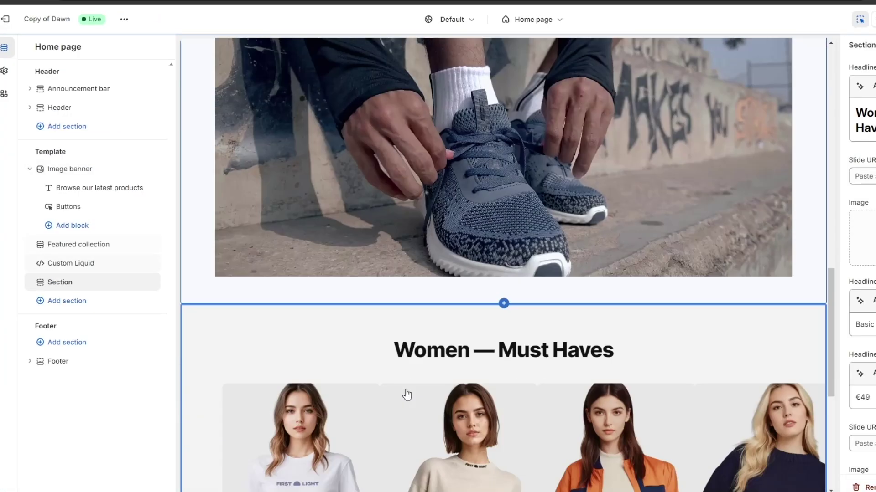
pyautogui.scroll(-7, 406, 395)
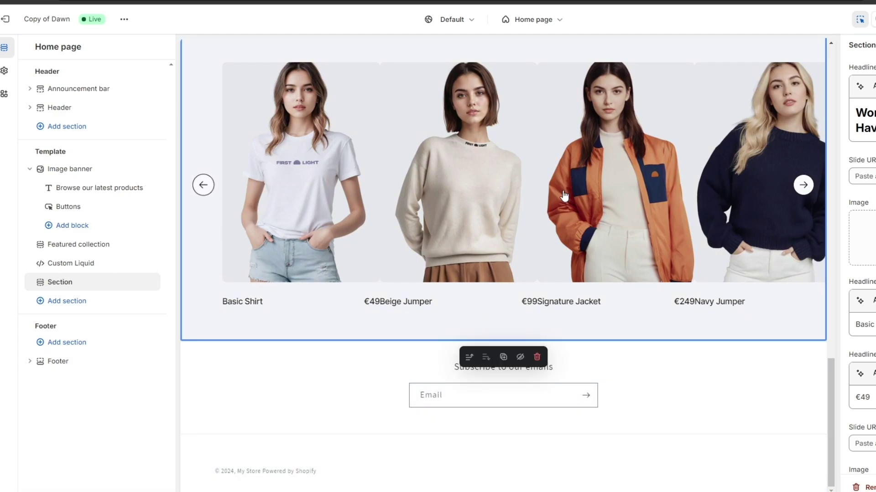
pyautogui.click(737, 403)
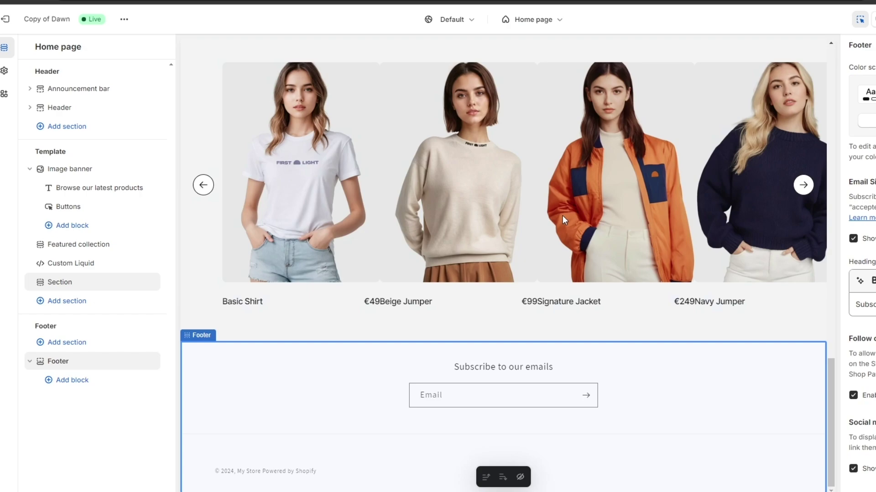
pyautogui.scroll(3, 387, 291)
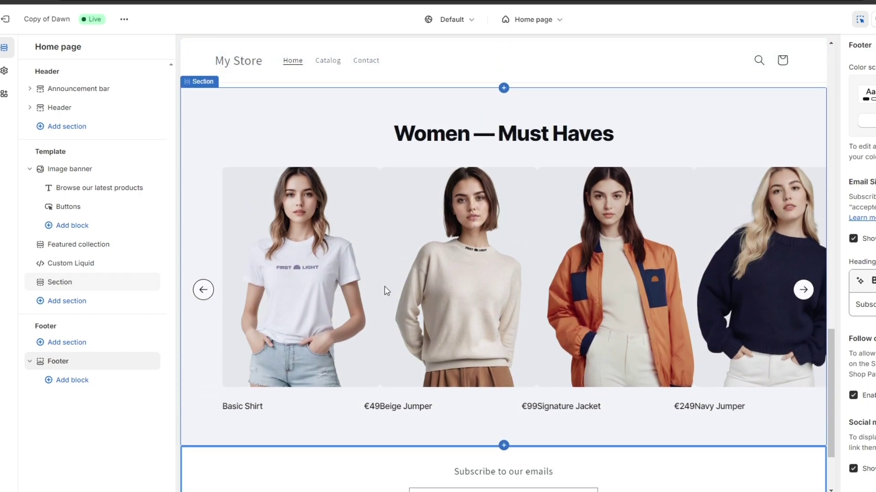